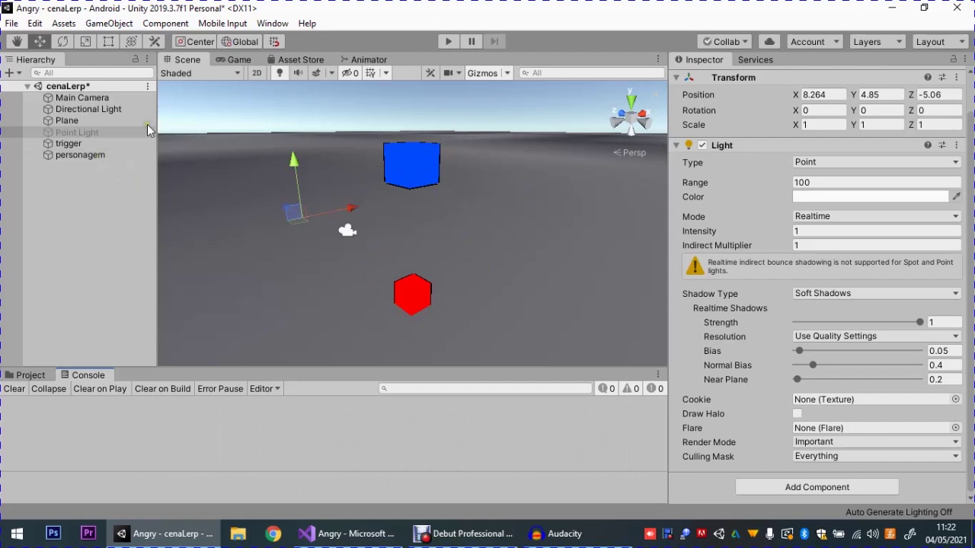
Select the trigger cube and choose Edit Script on its Evento component
left_click(70, 143)
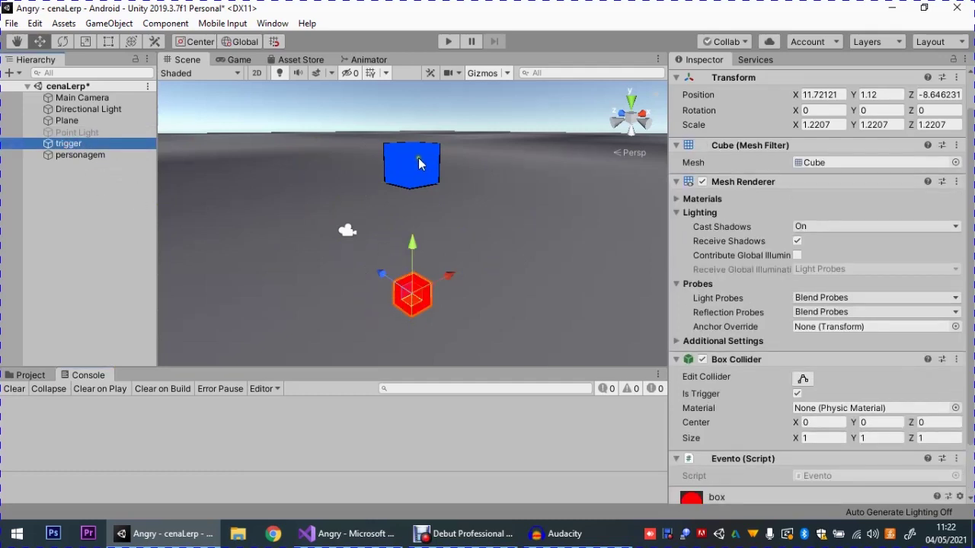
left_click(64, 157)
left_click(65, 144)
scroll(906, 373, "down", 2)
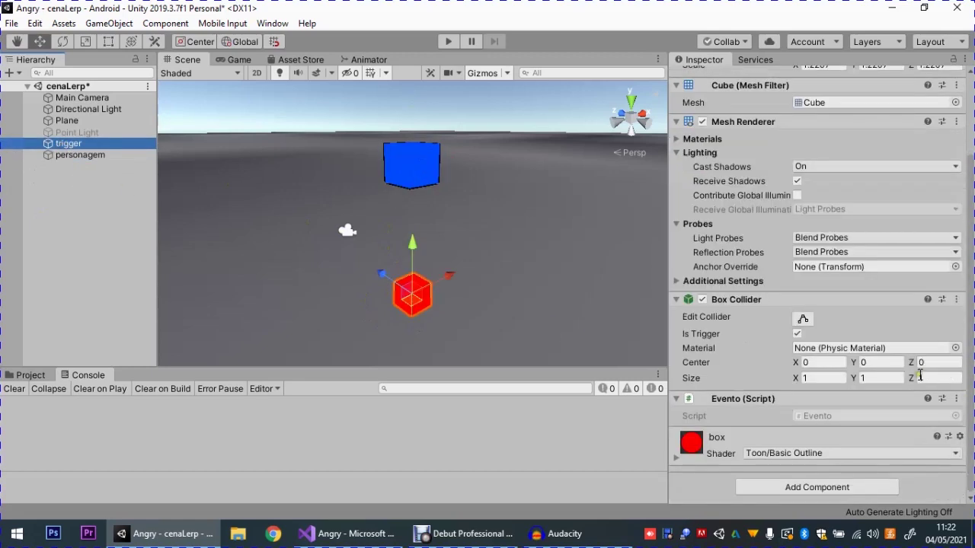
right_click(757, 398)
left_click(792, 390)
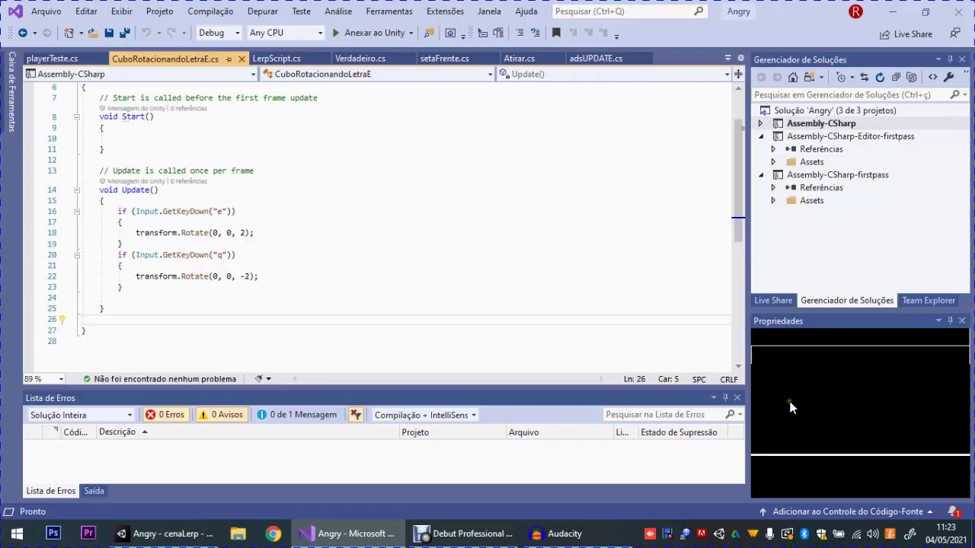
Add 'using UnityEngine.Events;' on a new line below 'using UnityEngine;' in Evento.cs
left_click(177, 105)
key("Return")
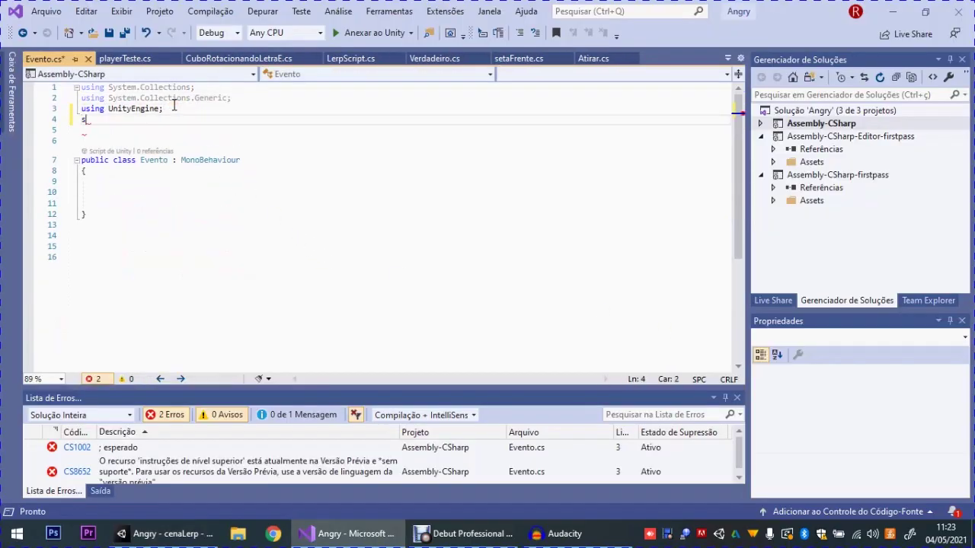
type("sing")
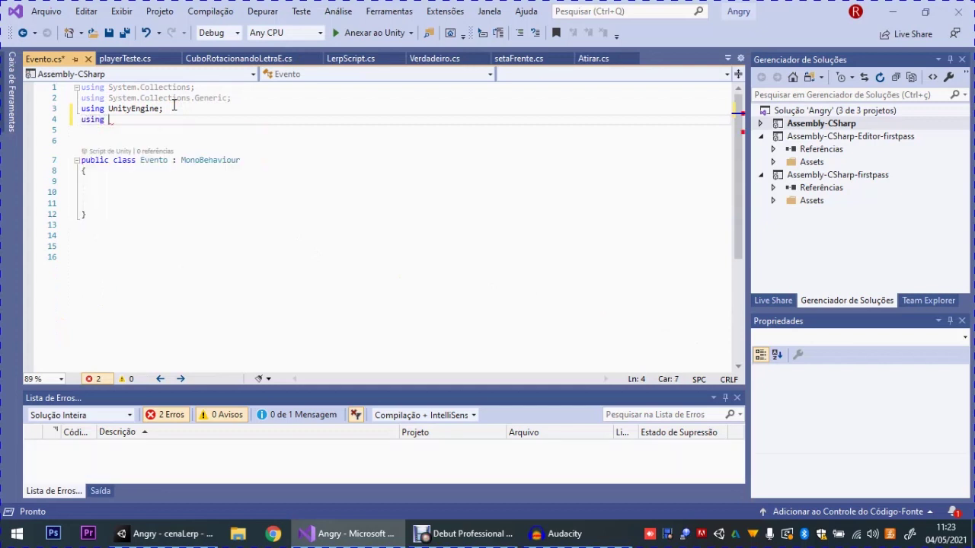
type(" UnityEngi")
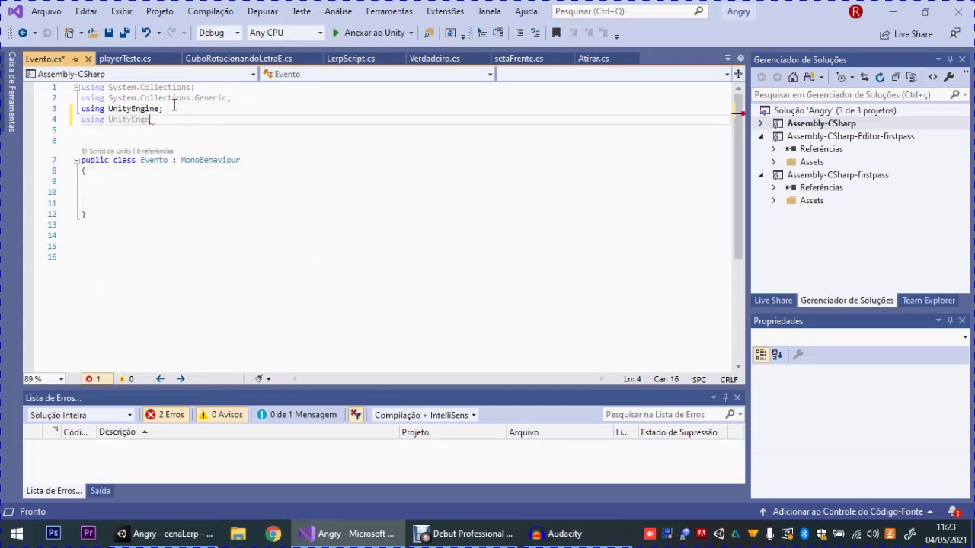
type("ne.E")
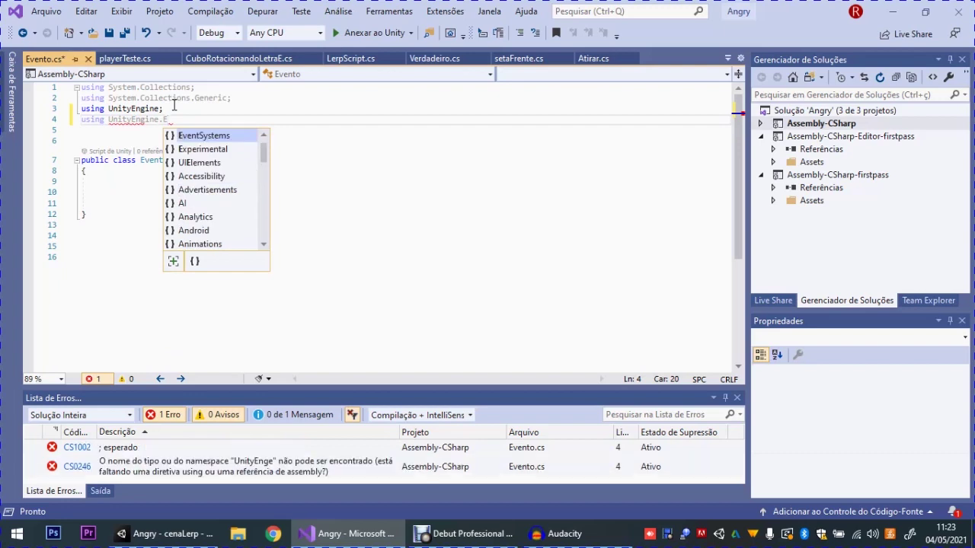
type("vents;")
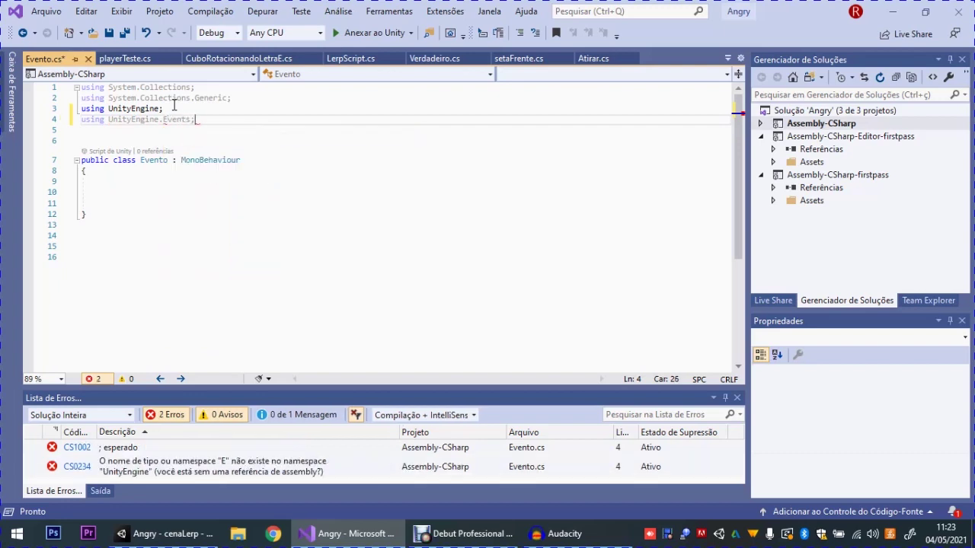
left_click(159, 183)
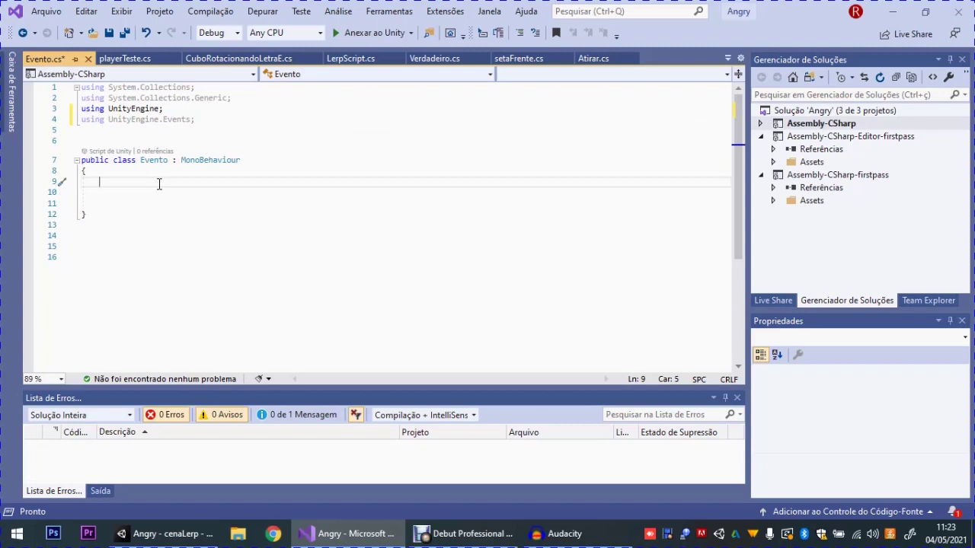
Declare 'UnityEvent ENTRADA;' and 'UnityEvent SAIDA;' inside the Evento class body
type("Uni")
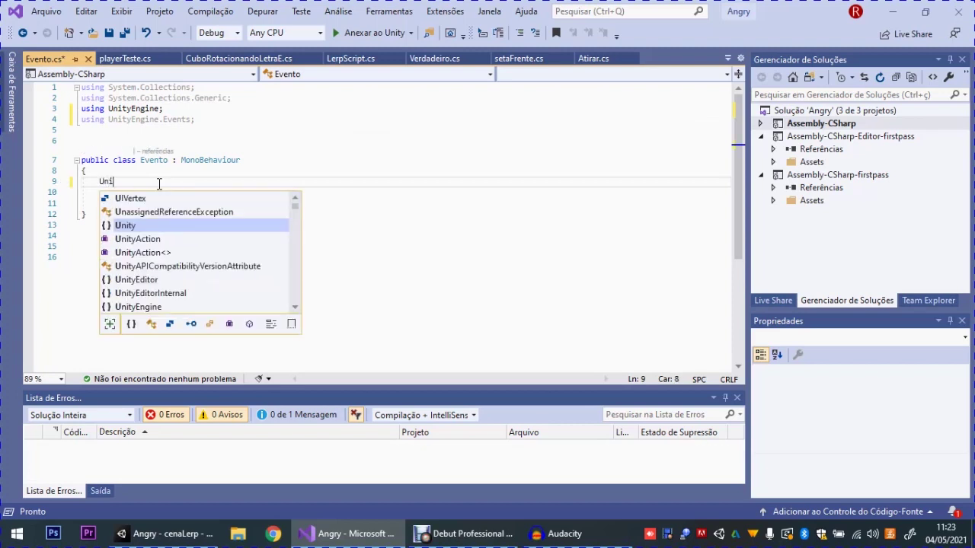
type("ty")
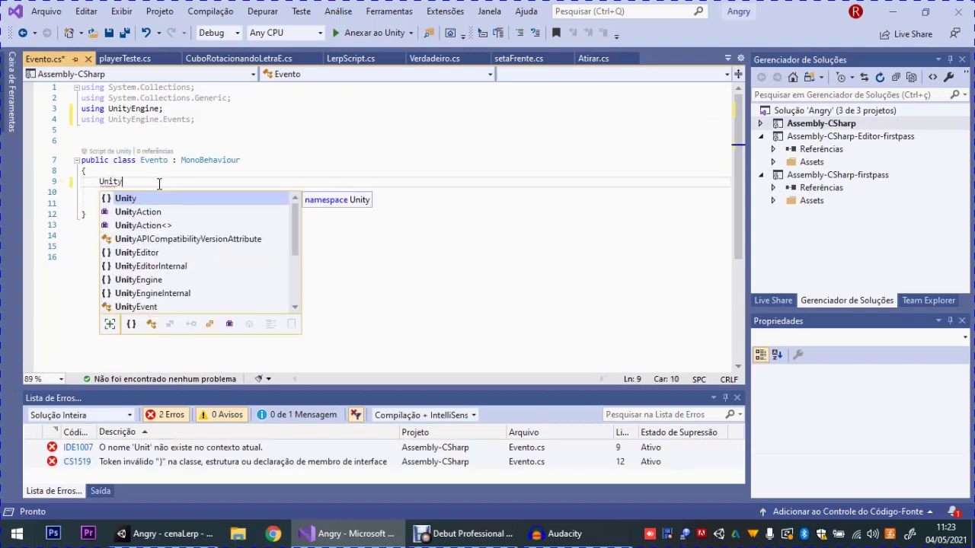
type("Event ")
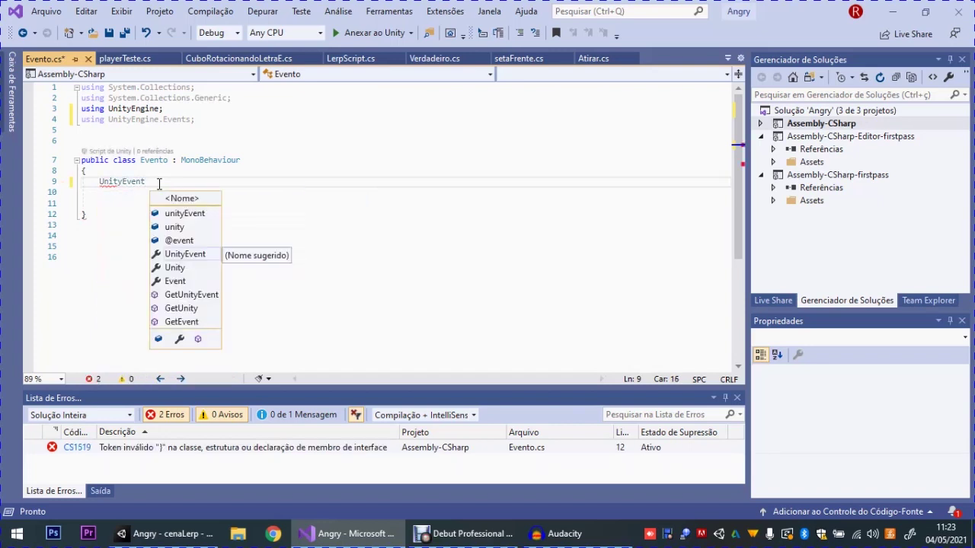
type("ENTRADA")
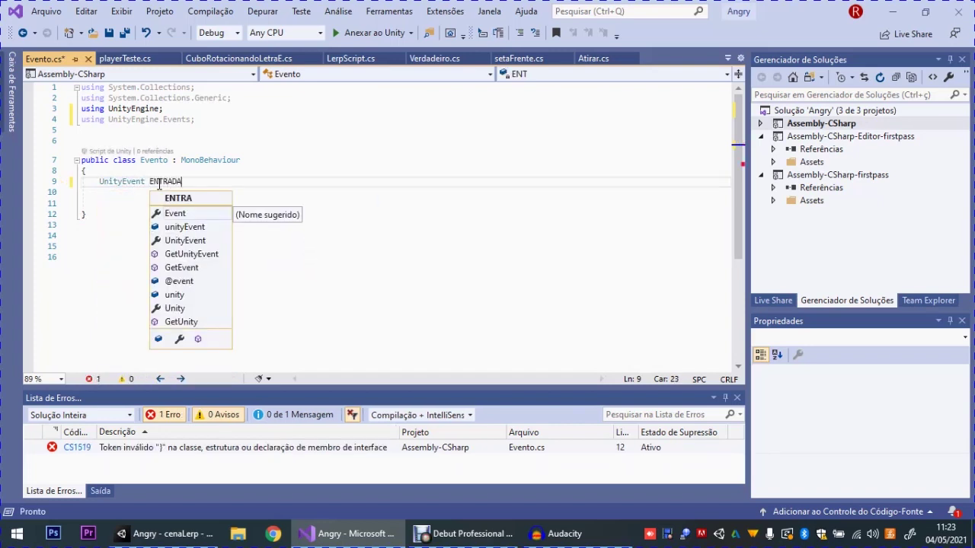
type(";")
key("Return")
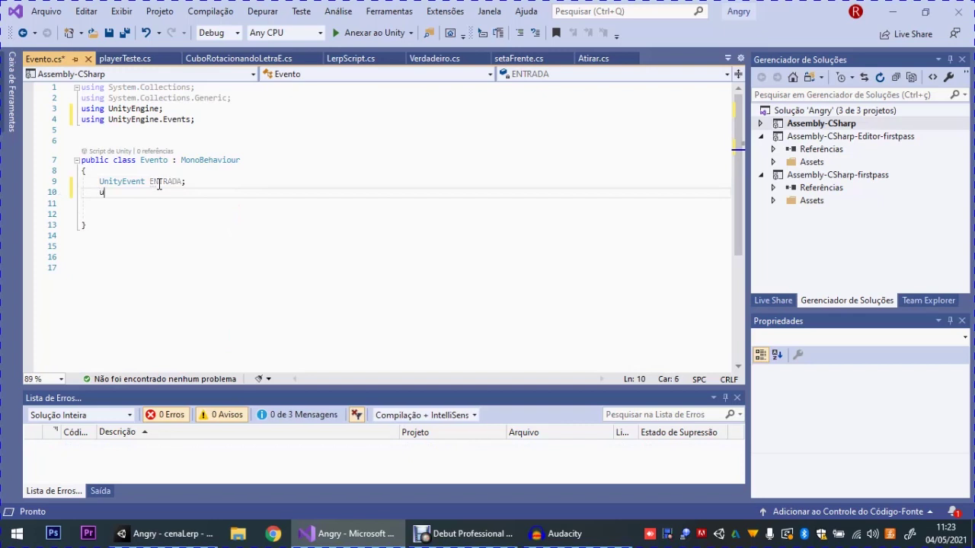
type("ni")
key("Tab")
type("Event")
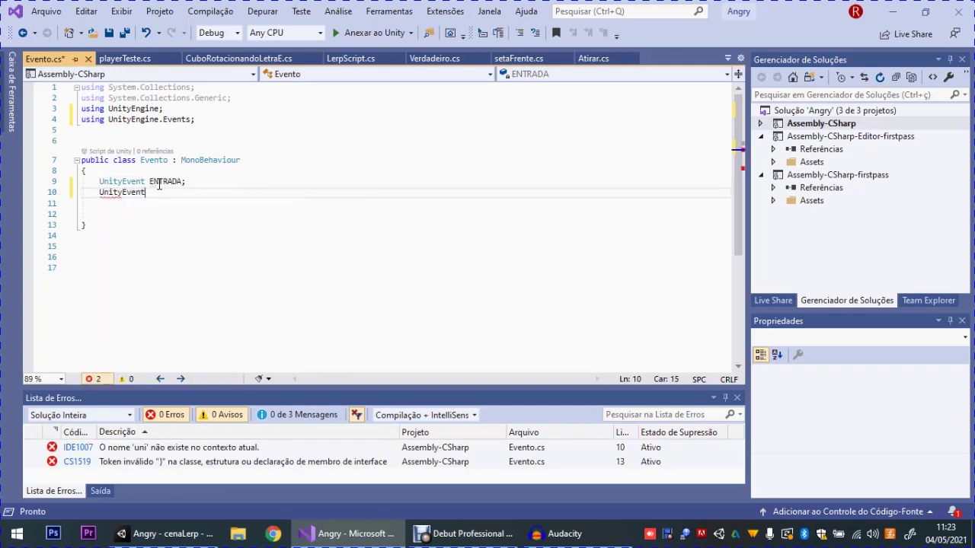
type(" SAIDA")
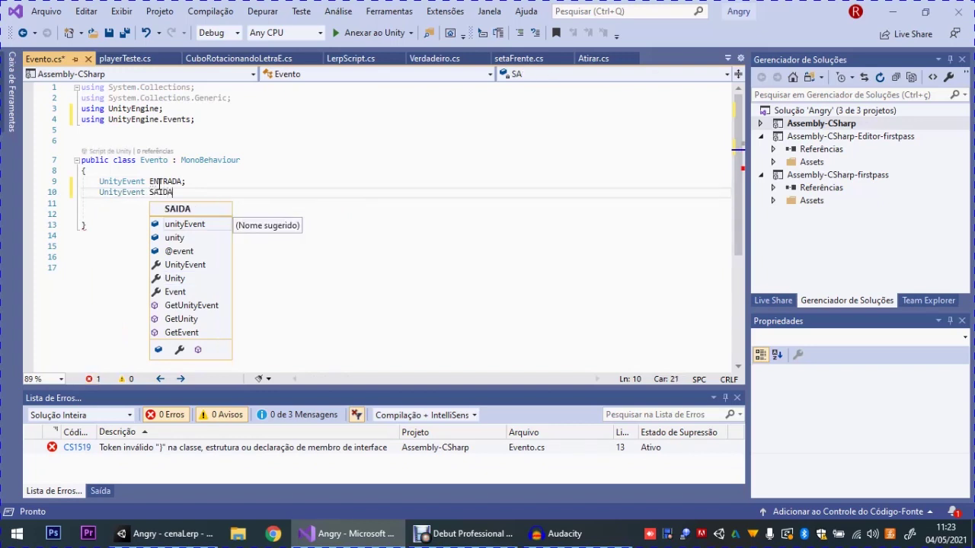
type(";")
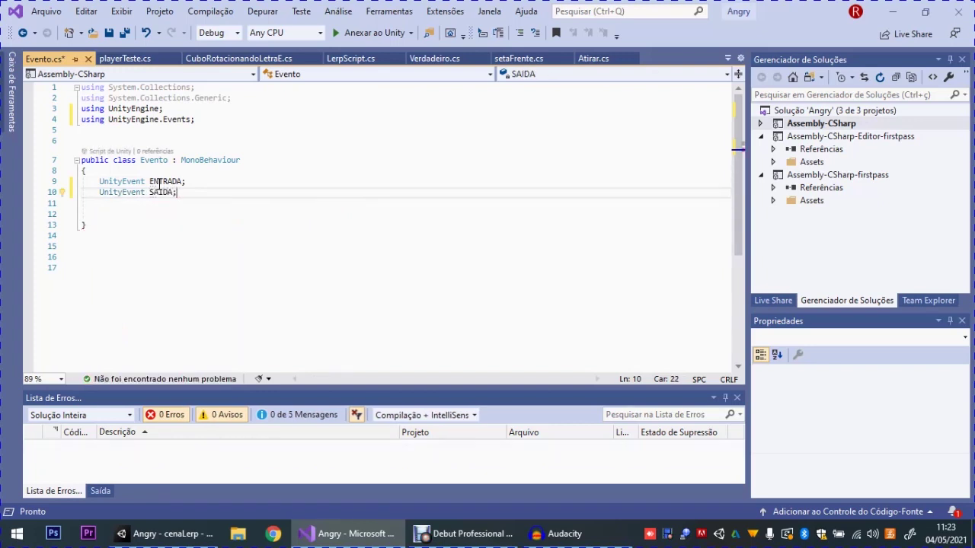
left_click(151, 213)
type("p")
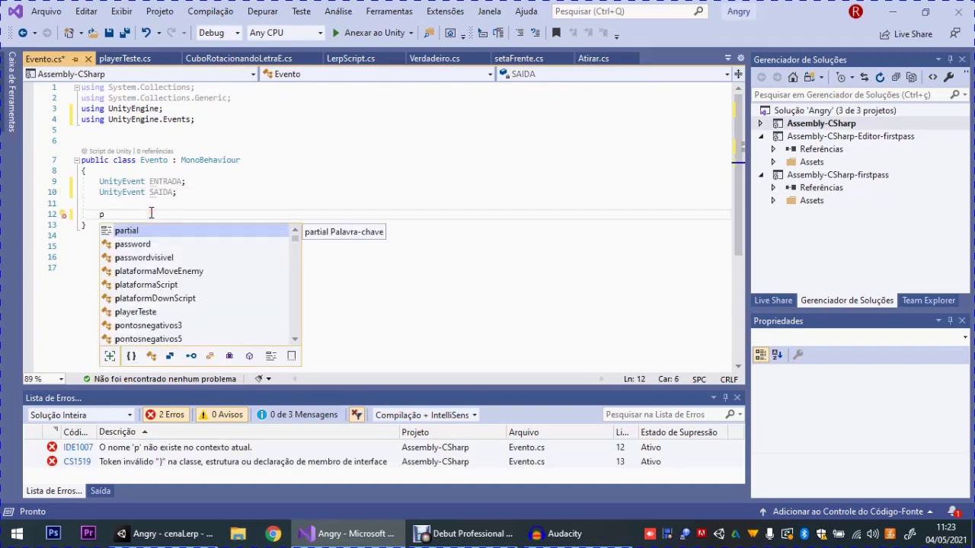
key("alt+Tab")
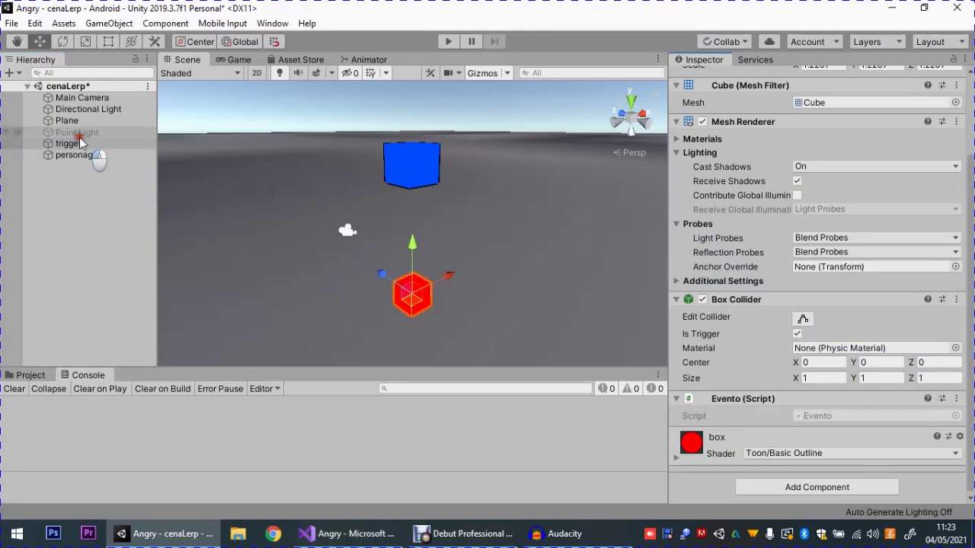
Inspect the Point Light, the trigger cube, and personagem's collider and Rigidbody
left_click(76, 132)
left_click(69, 145)
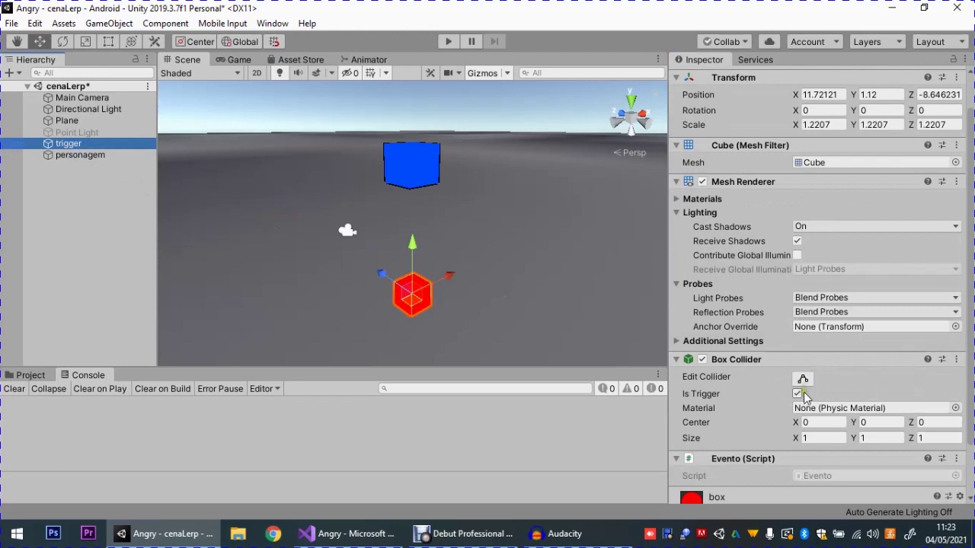
left_click(65, 156)
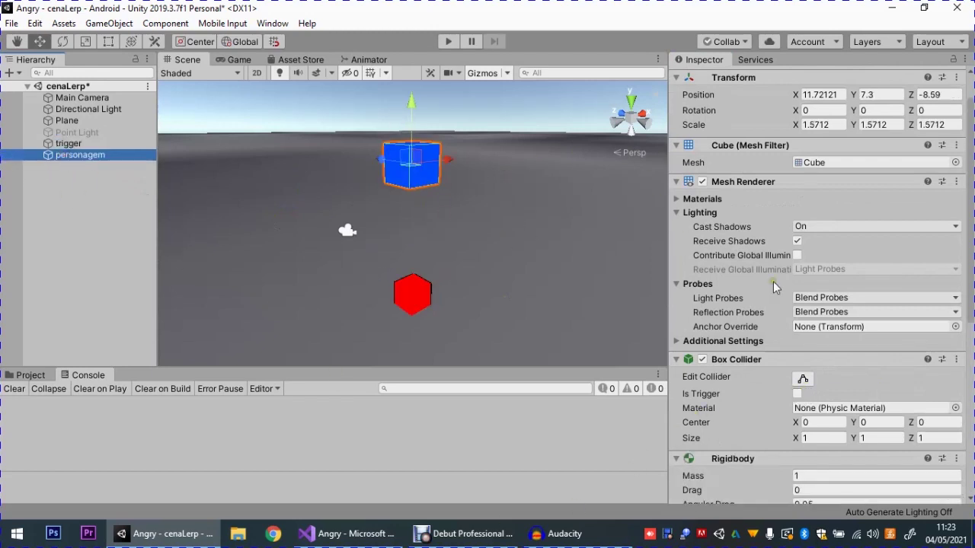
scroll(789, 386, "down", 5)
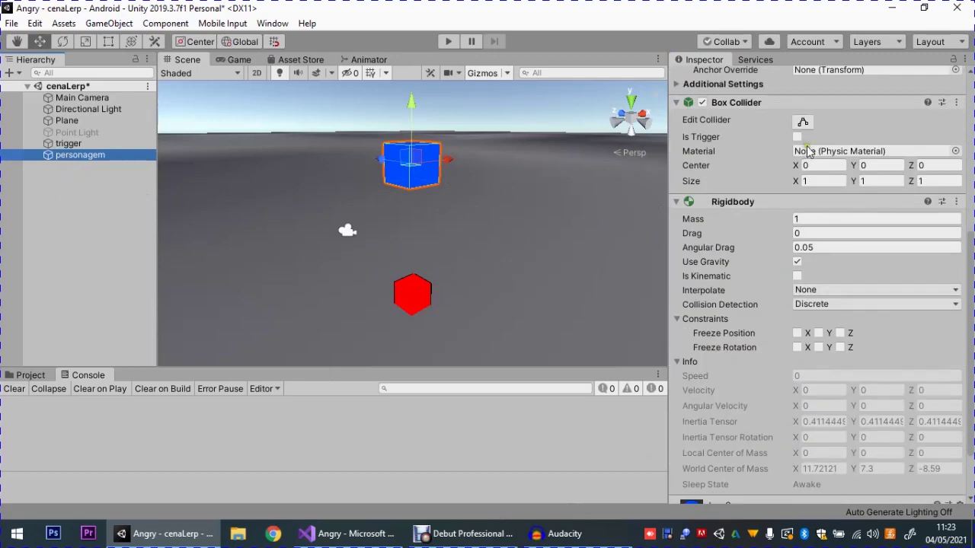
scroll(757, 426, "down", 2)
scroll(744, 361, "up", 5)
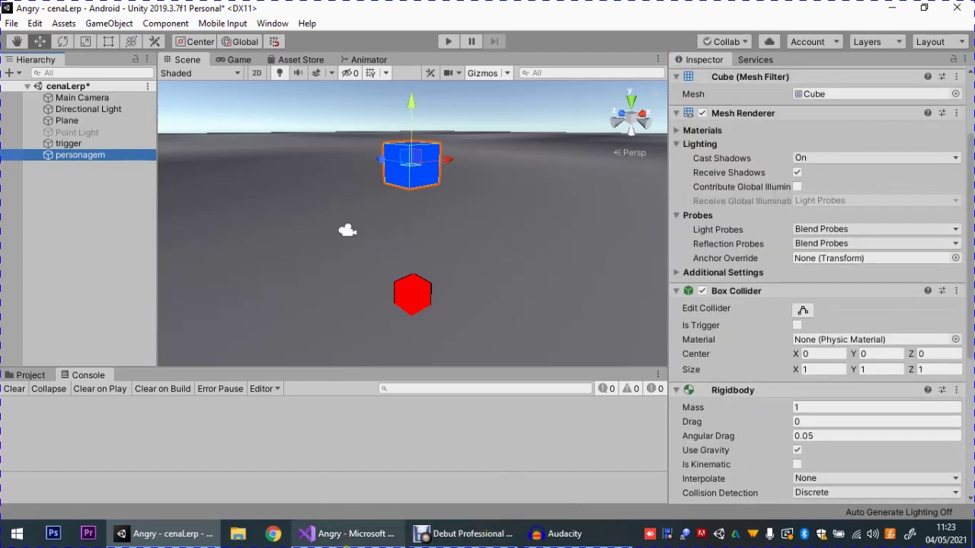
left_click(366, 540)
Add a public OnTriggerEnter method that calls ENTRADA?.Invoke()
type("u")
key("BackSpace")
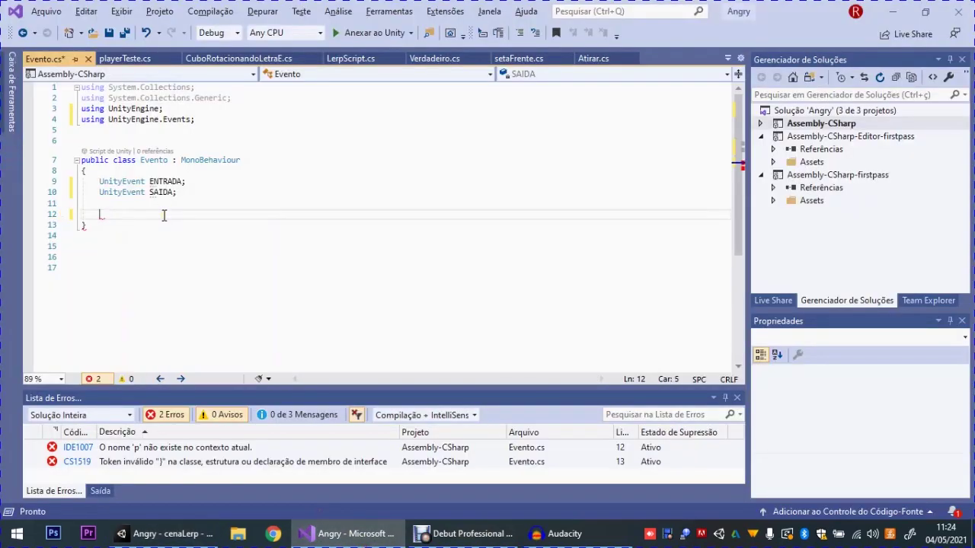
type("ubliv")
key("BackSpace")
key("BackSpace")
type("c void OnTr")
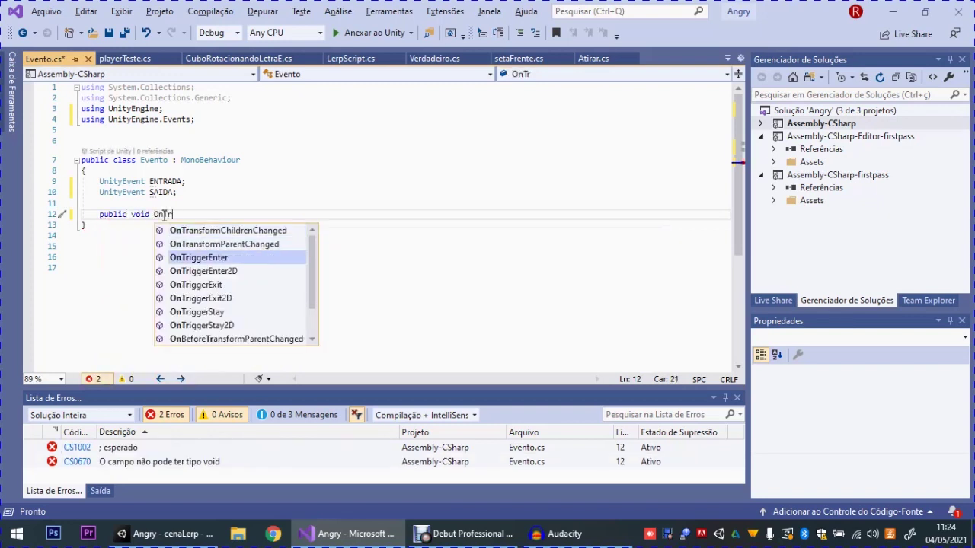
key("Tab")
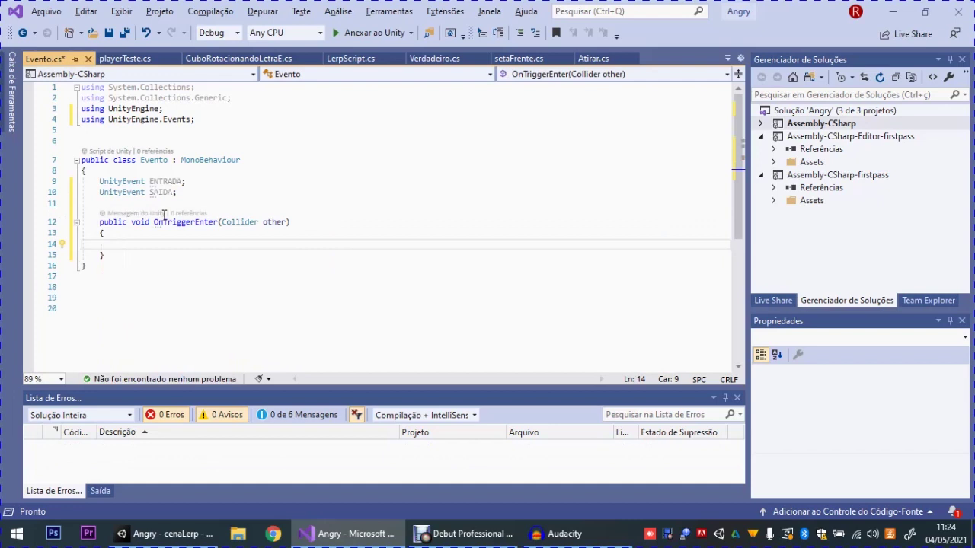
type("Entrad")
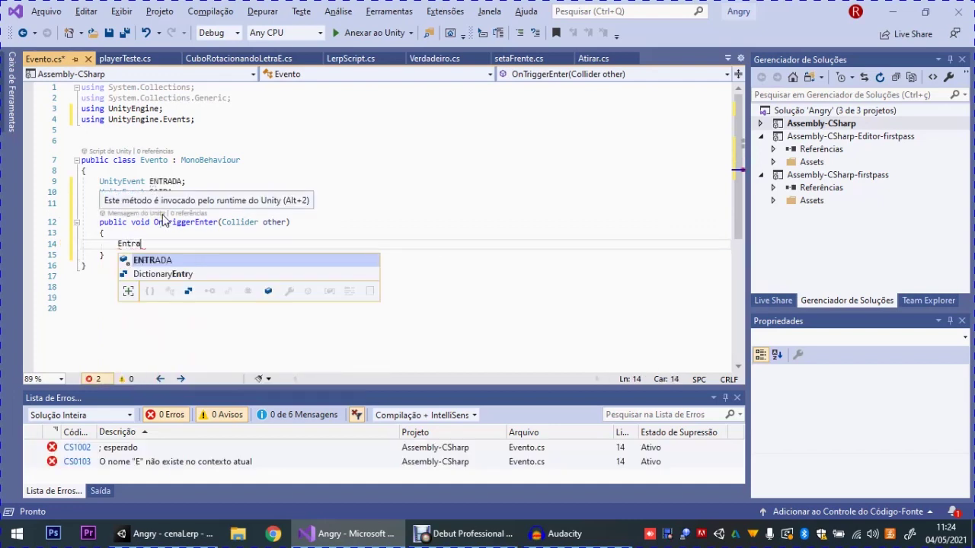
key("Tab")
type(".")
key("BackSpace")
type("?.Inv")
key("Tab")
type("(")
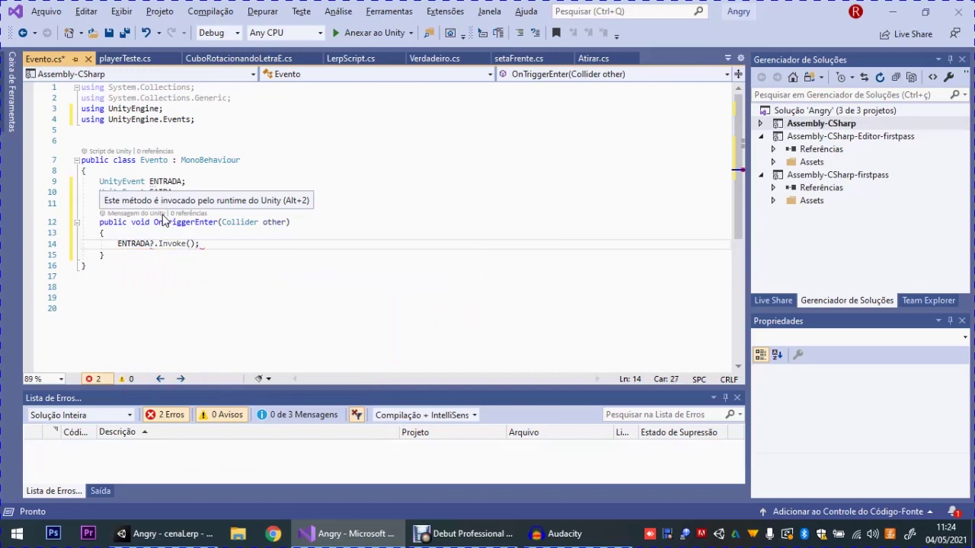
Add a public OnTriggerExit method that invokes SAIDA, and save Evento.cs
left_click(107, 255)
key("Return")
type("public void ")
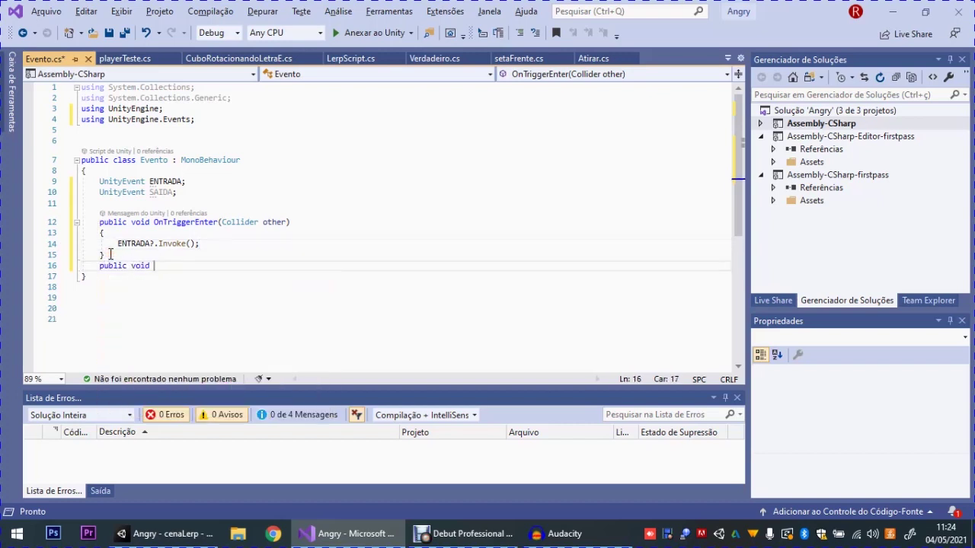
type("onTr")
key("Down")
key("Down")
key("Down")
key("Tab")
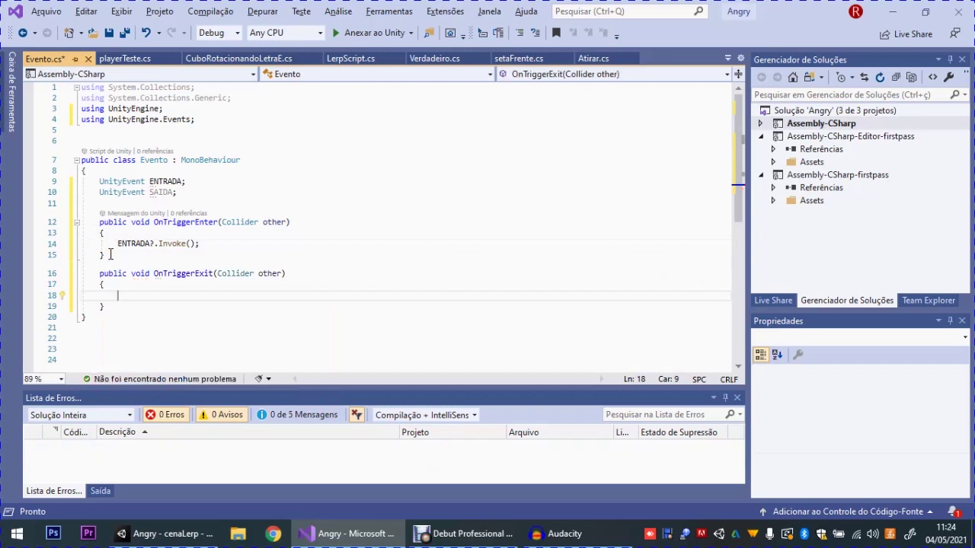
type("SA")
key("Tab")
type(".")
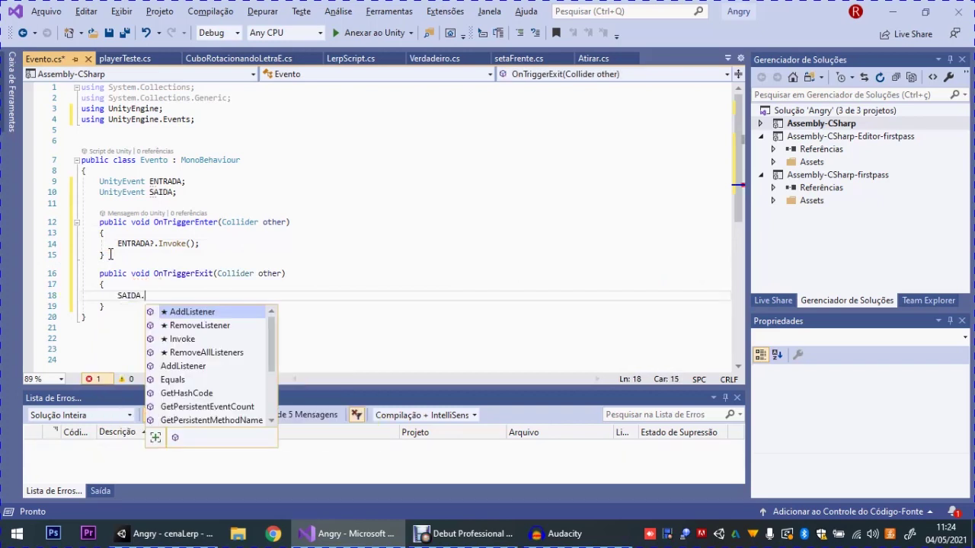
key("BackSpace")
type(".Inv")
key("Tab")
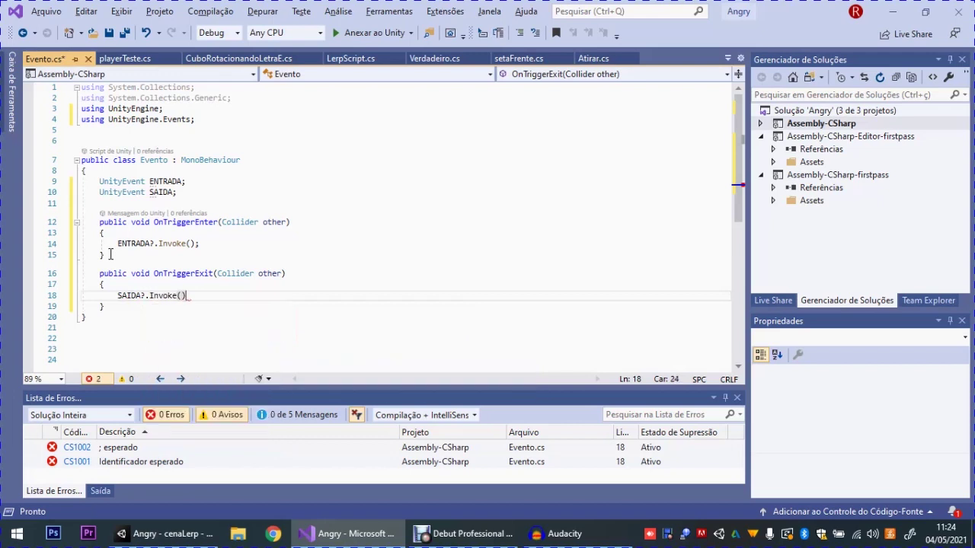
type(";")
key("ctrl+s")
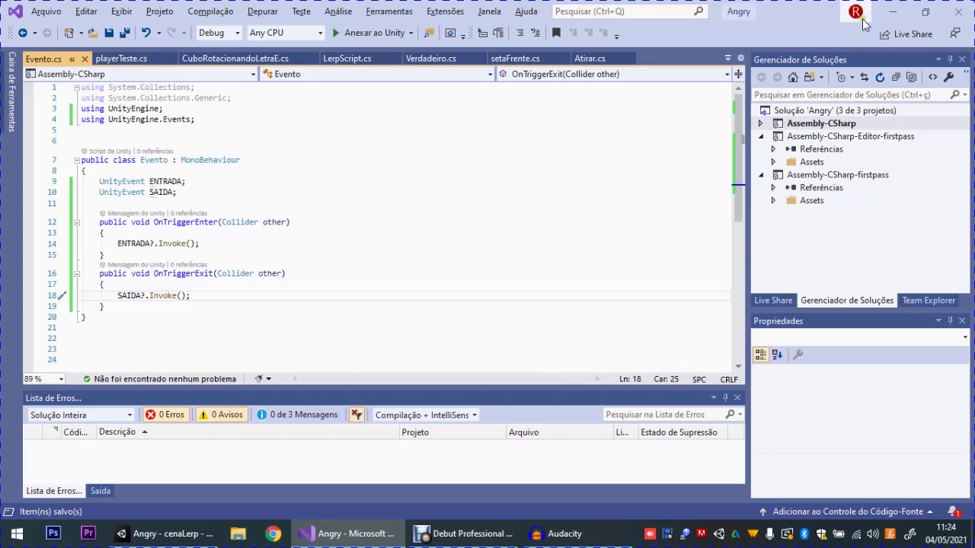
left_click(891, 20)
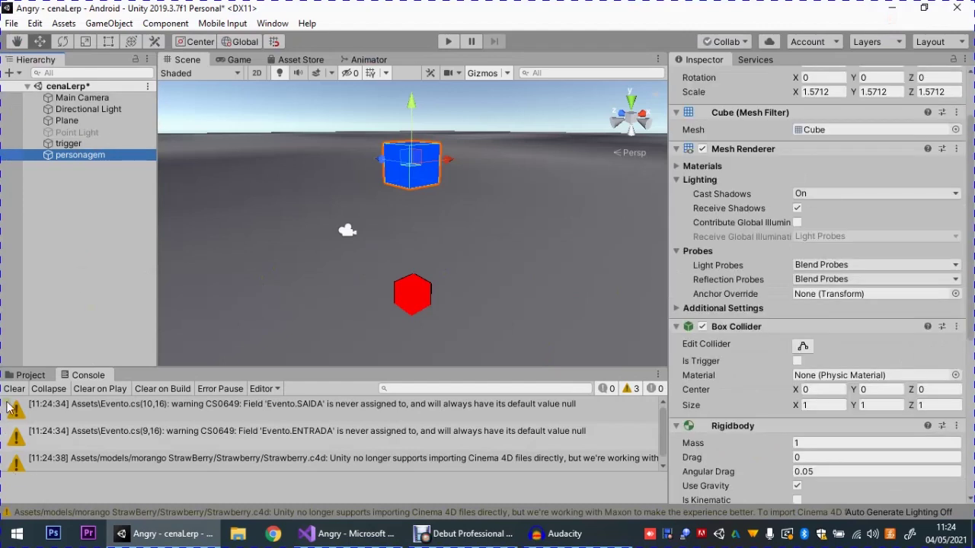
Clear the CS0649 Console warnings and review the trigger's Evento component in the Inspector
left_click(14, 389)
left_click(80, 143)
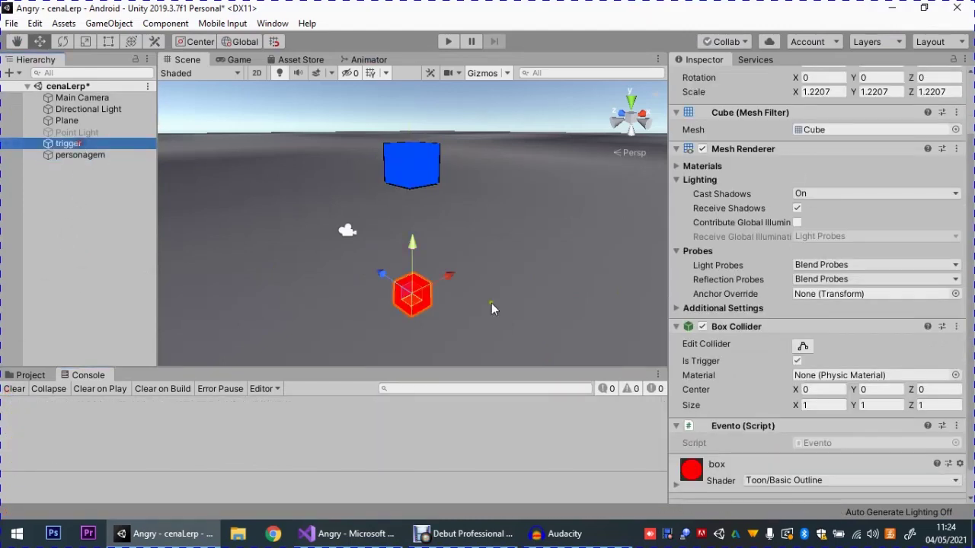
scroll(772, 390, "down", 2)
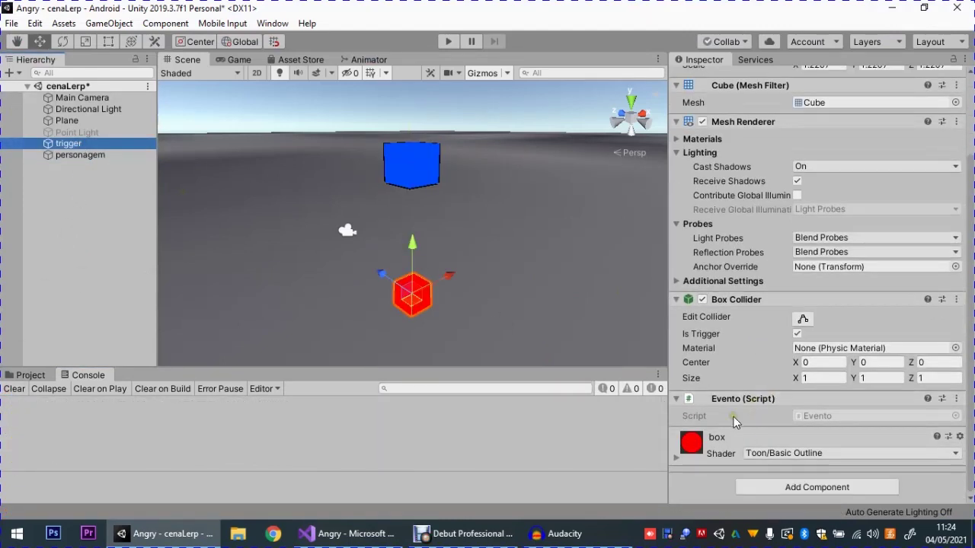
scroll(734, 290, "up", 3)
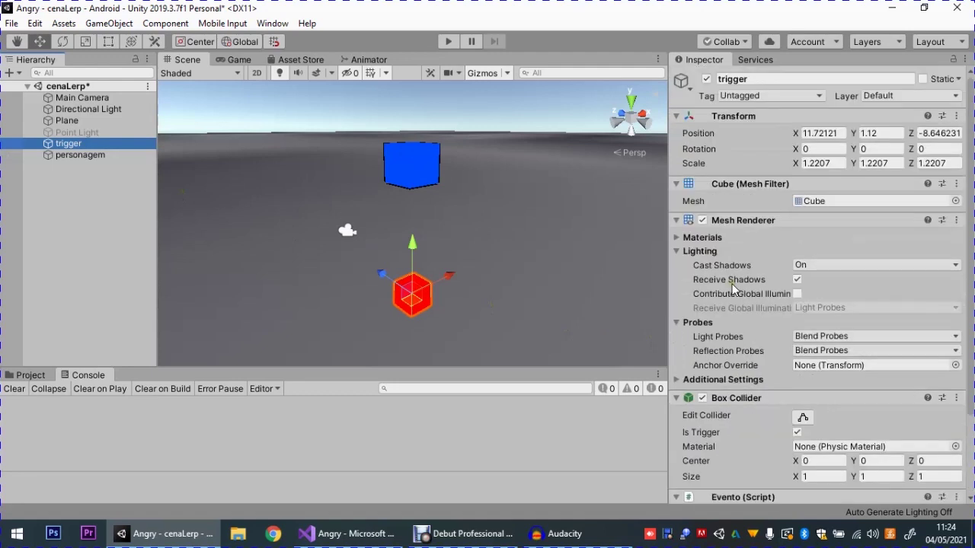
scroll(709, 415, "down", 3)
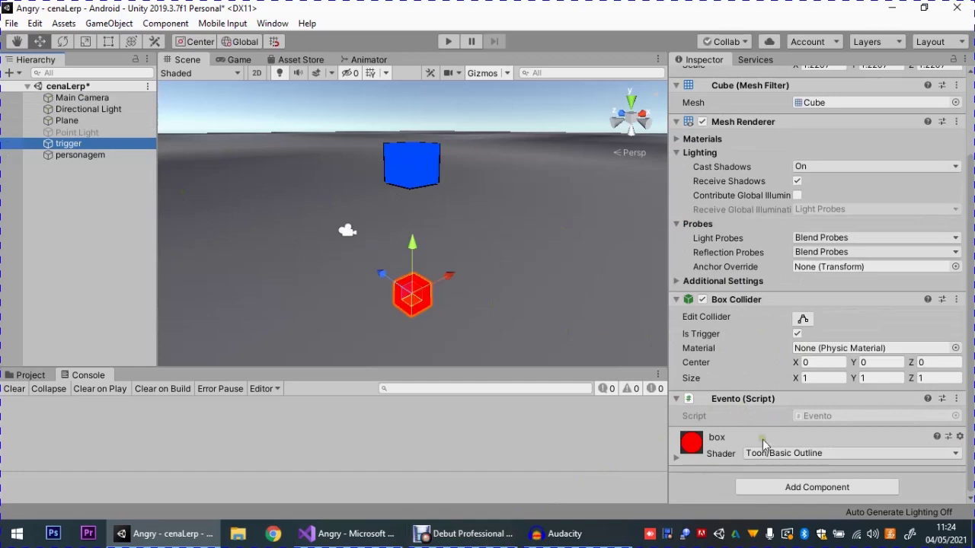
scroll(830, 362, "up", 3)
scroll(773, 377, "down", 3)
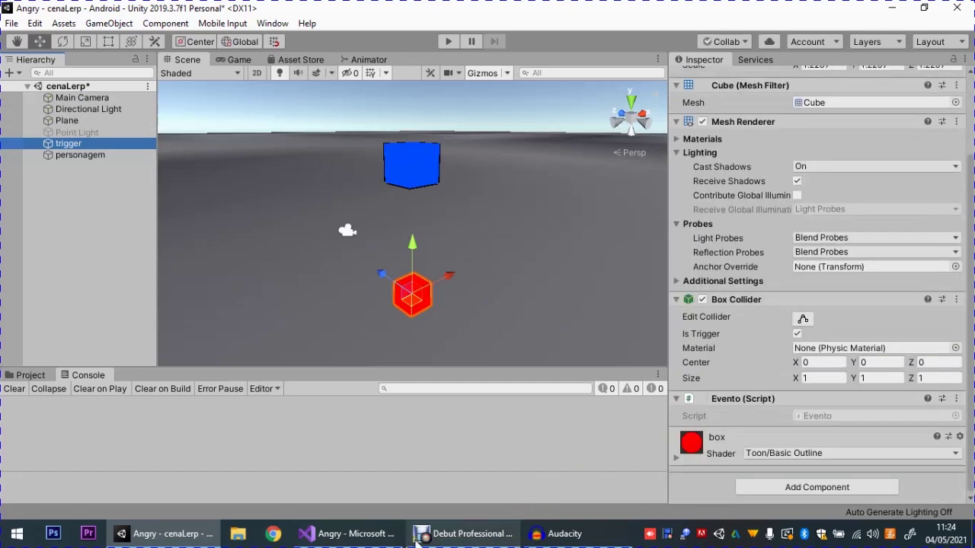
left_click(315, 537)
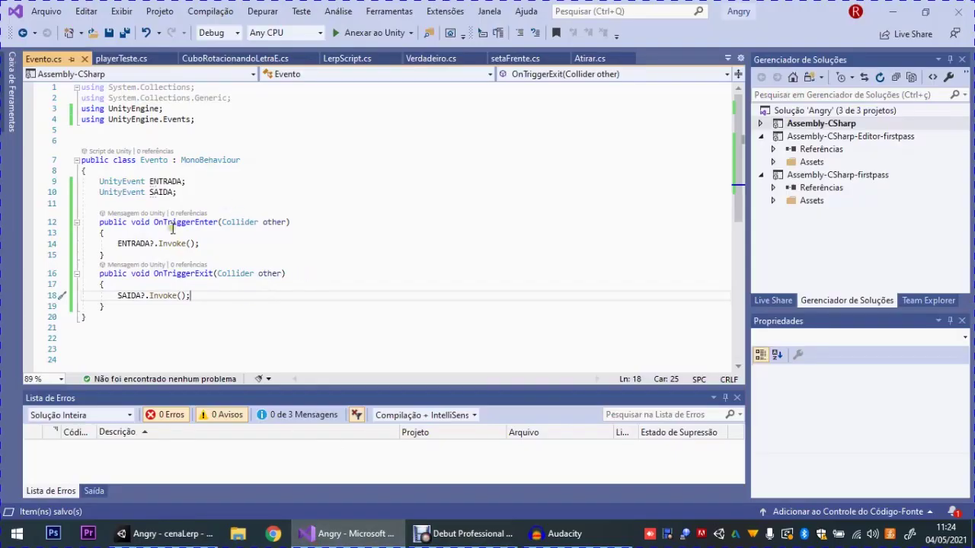
Prefix the ENTRADA and SAIDA UnityEvent declarations with public and save Evento.cs
left_click(92, 183)
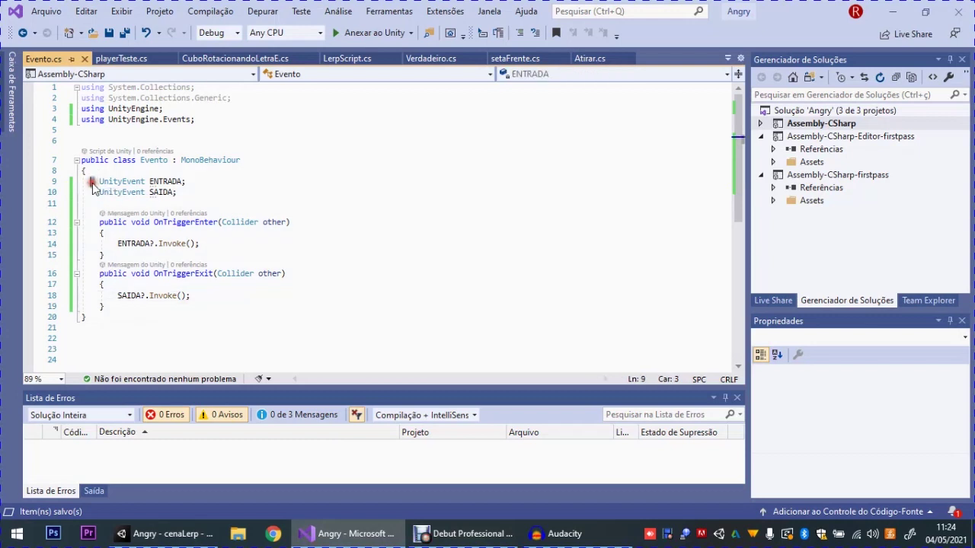
type("[ pu")
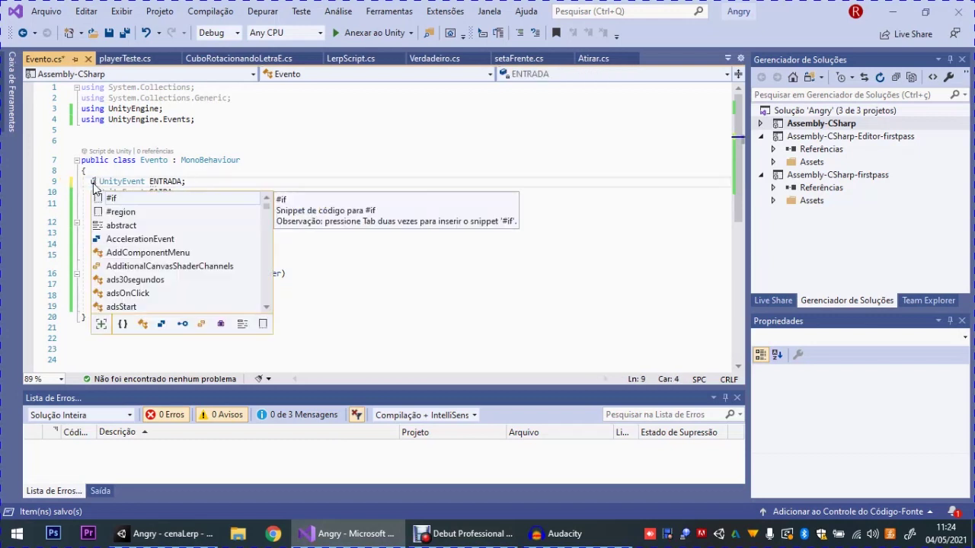
type("blic")
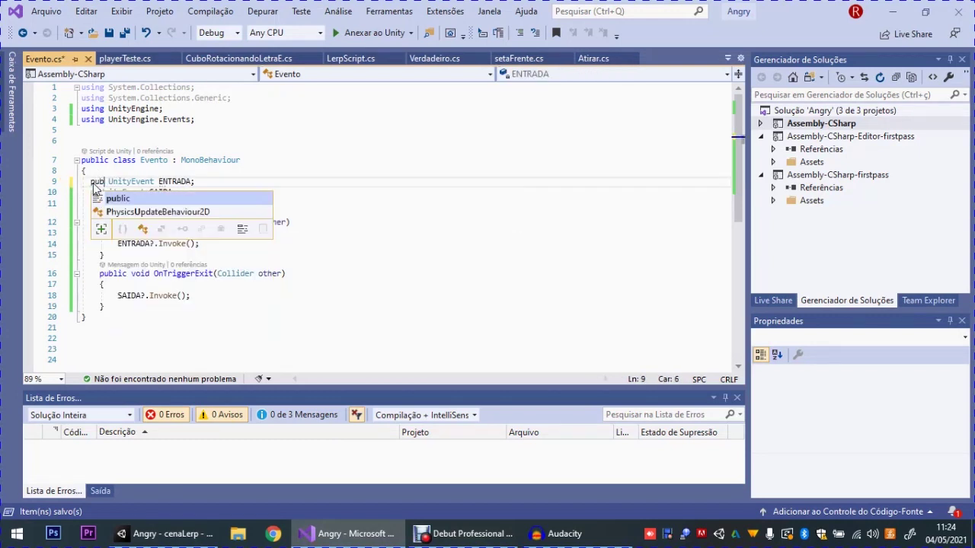
left_click(91, 191)
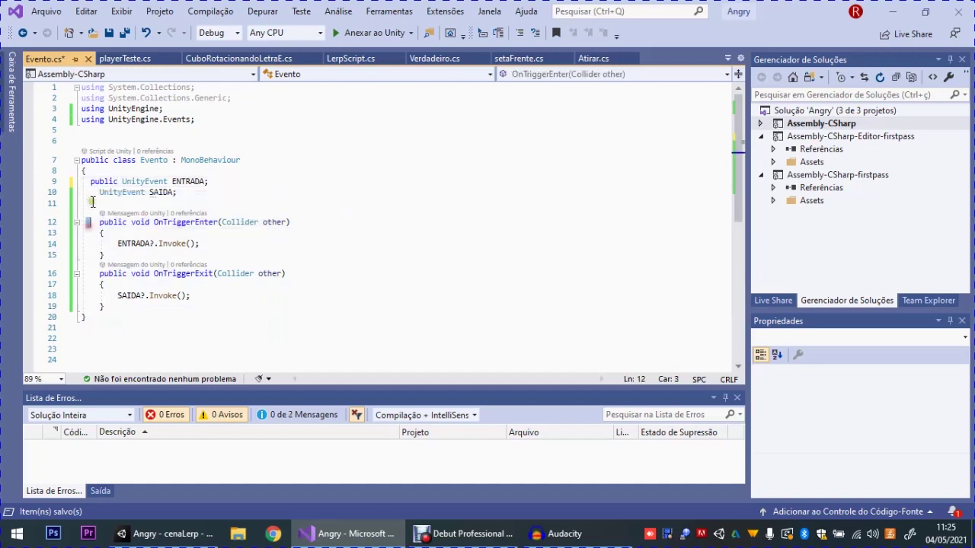
type("public")
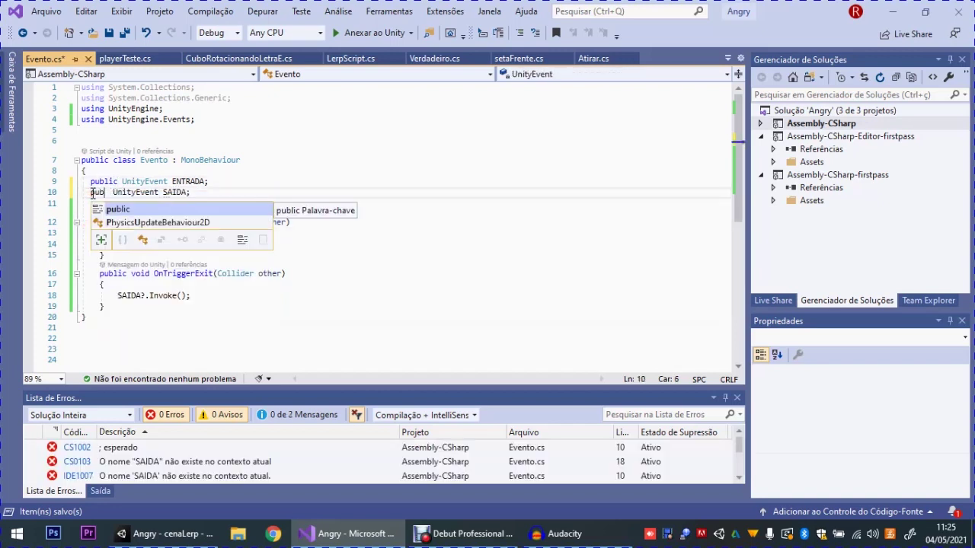
key("ctrl+s")
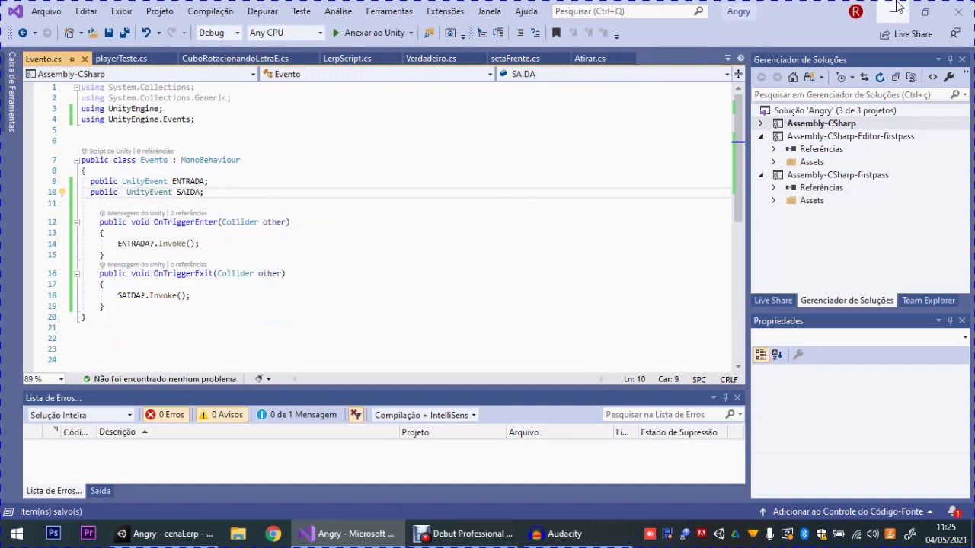
left_click(895, 10)
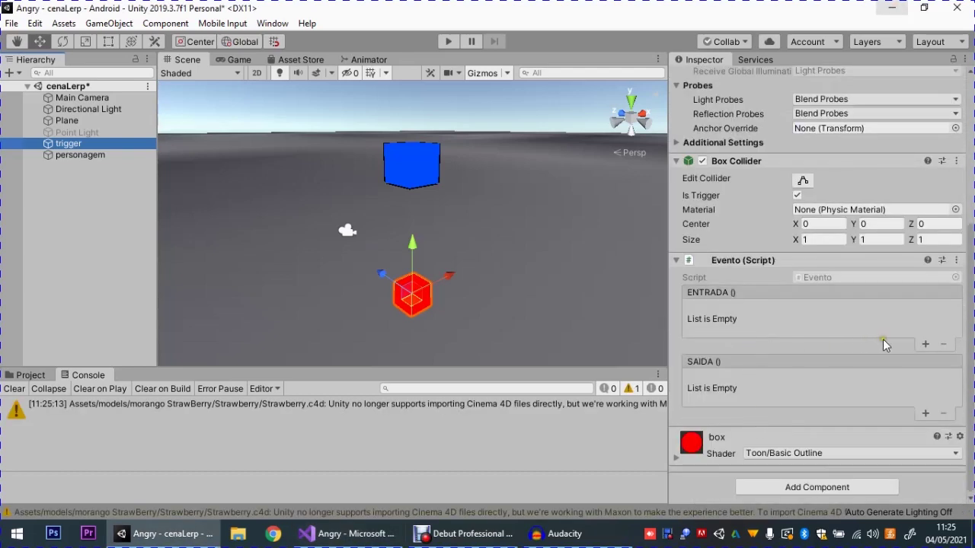
Add one empty response slot each to ENTRADA and SAIDA, then select the Point Light
left_click(925, 344)
left_click(923, 414)
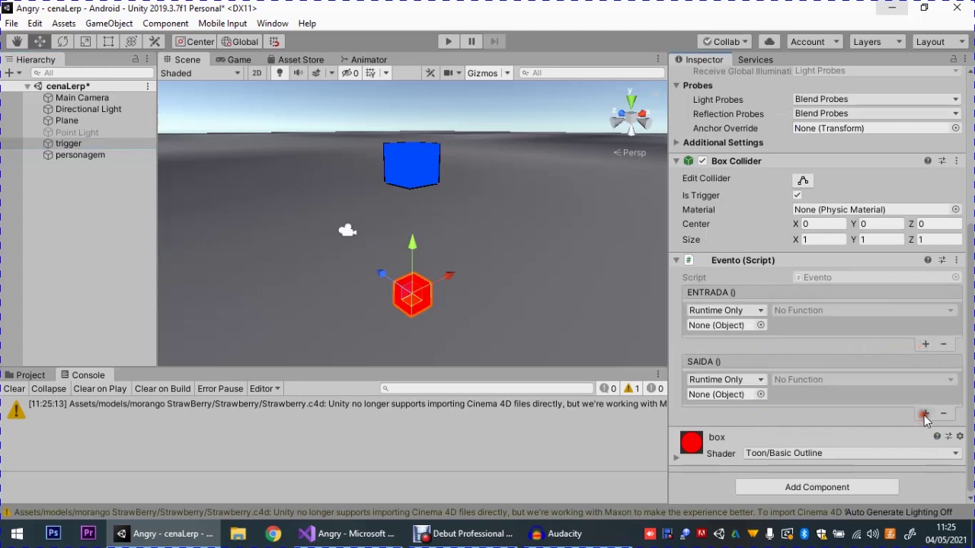
left_click(92, 122)
left_click(88, 131)
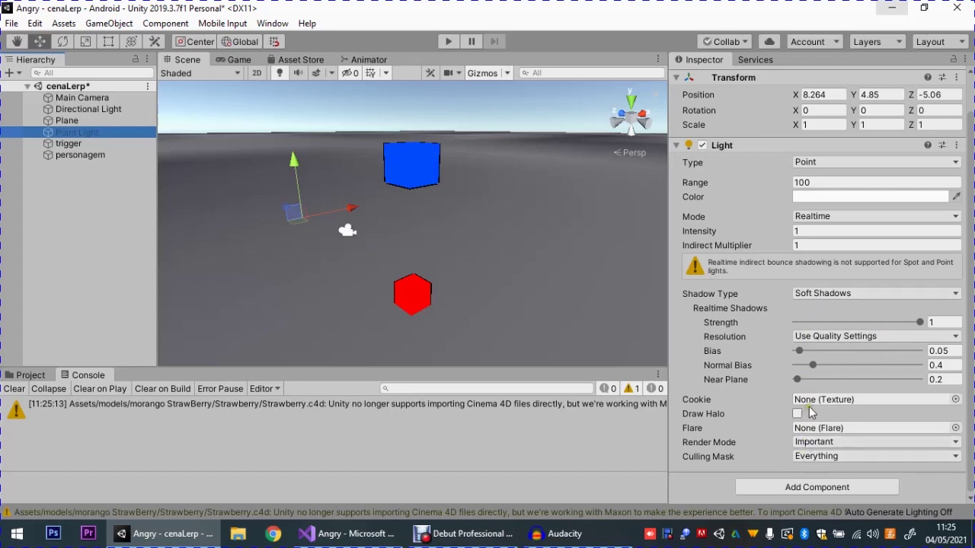
Set the Point Light mode to Mixed and drag it into both ENTRADA and SAIDA responses
left_click(811, 217)
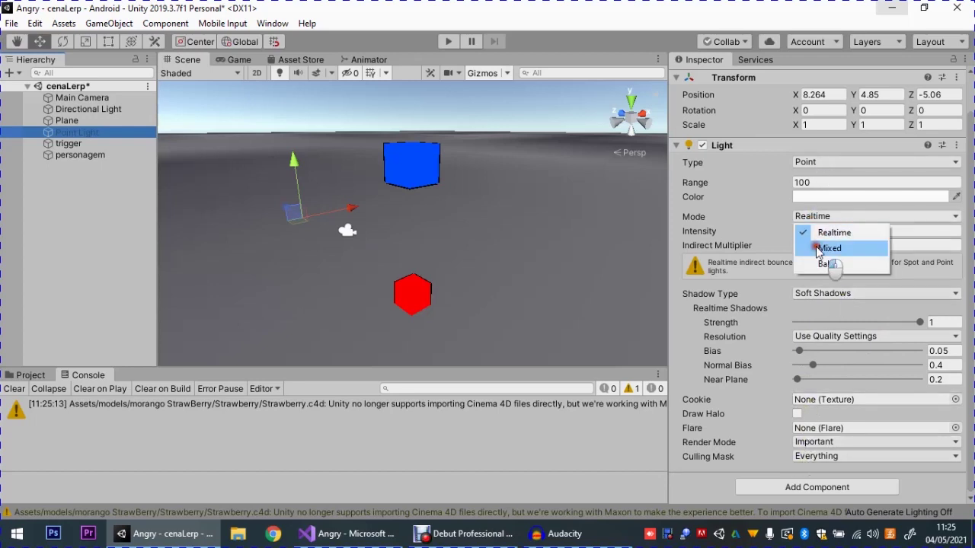
left_click(785, 246)
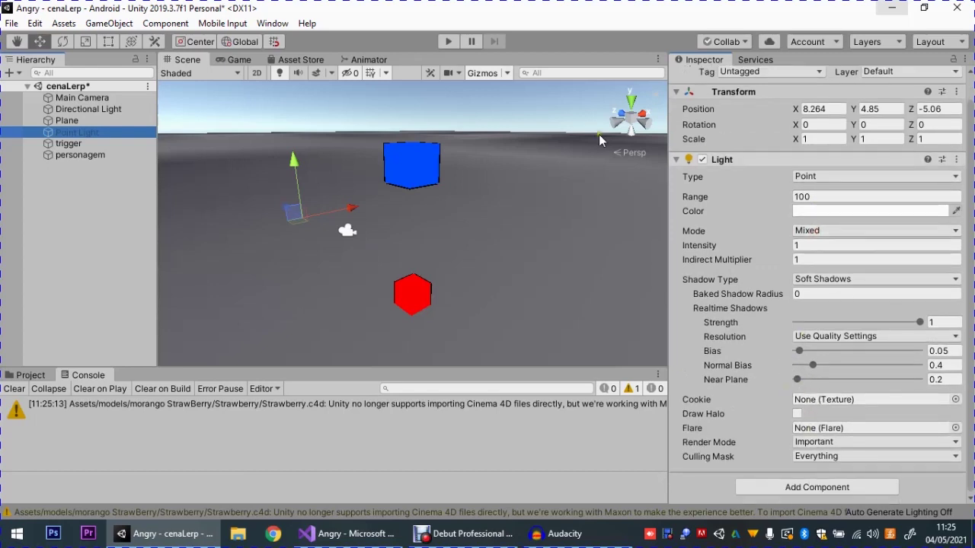
left_click(702, 160)
left_click(65, 144)
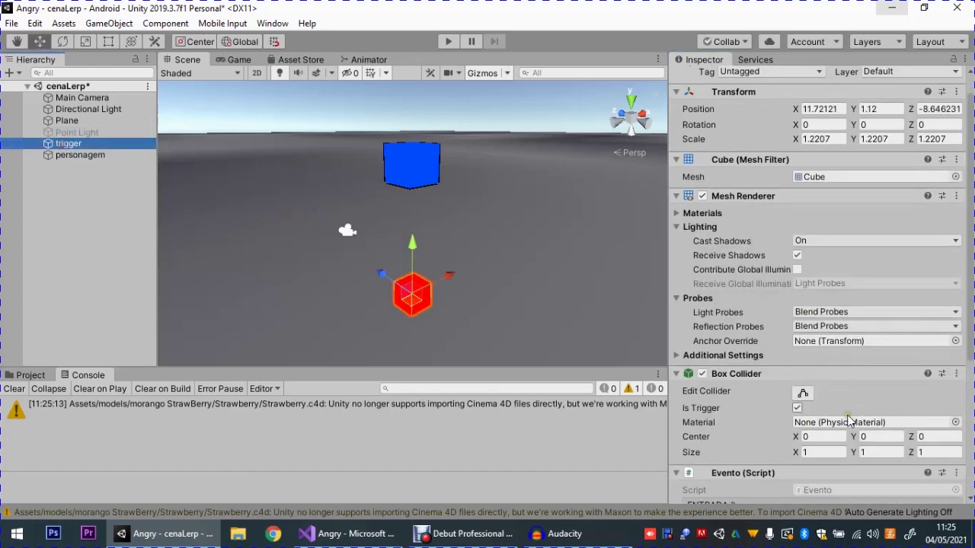
scroll(716, 335, "down", 5)
left_click_drag(110, 141, 701, 328)
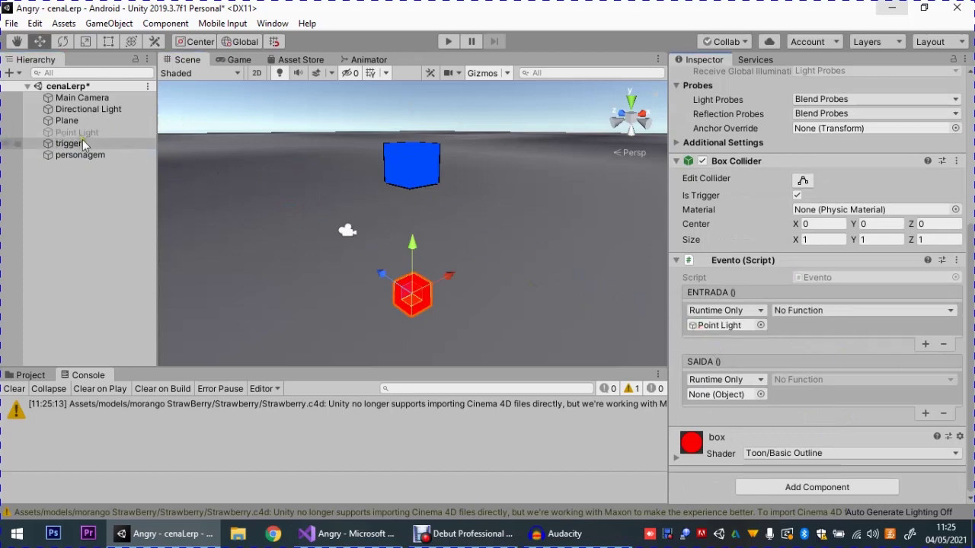
left_click_drag(75, 137, 714, 398)
Set both events to GameObject.SetActive (checked for ENTRADA, unchecked for SAIDA), then clear the Console
left_click(818, 310)
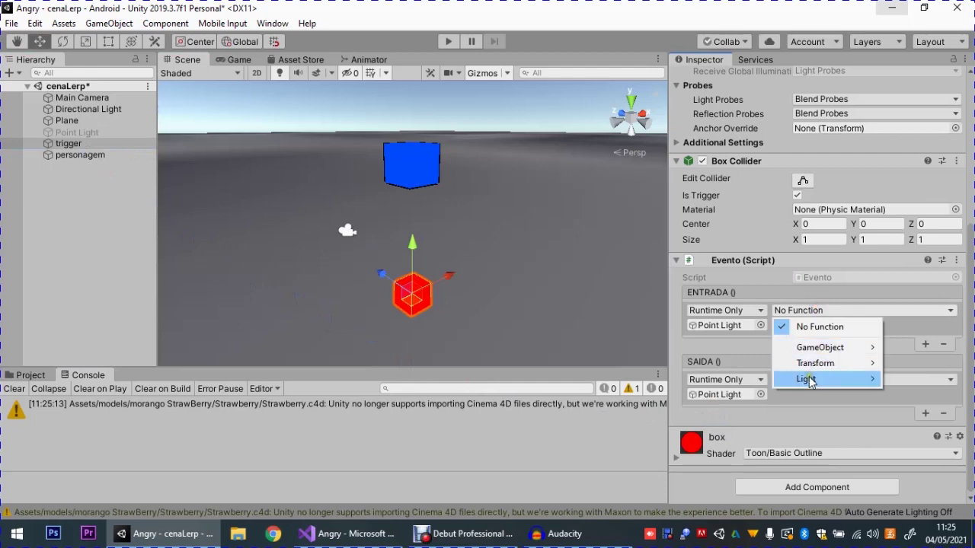
mouse_move(820, 347)
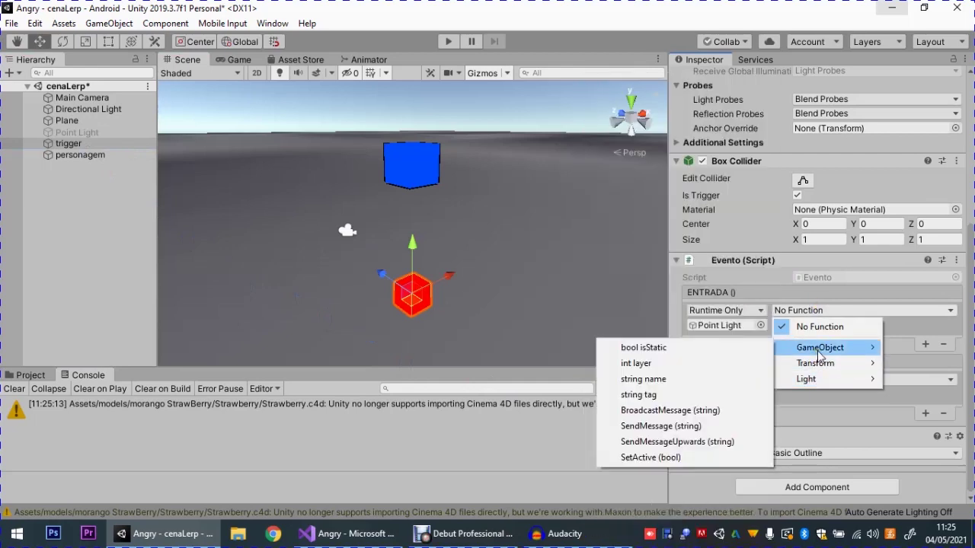
left_click(648, 457)
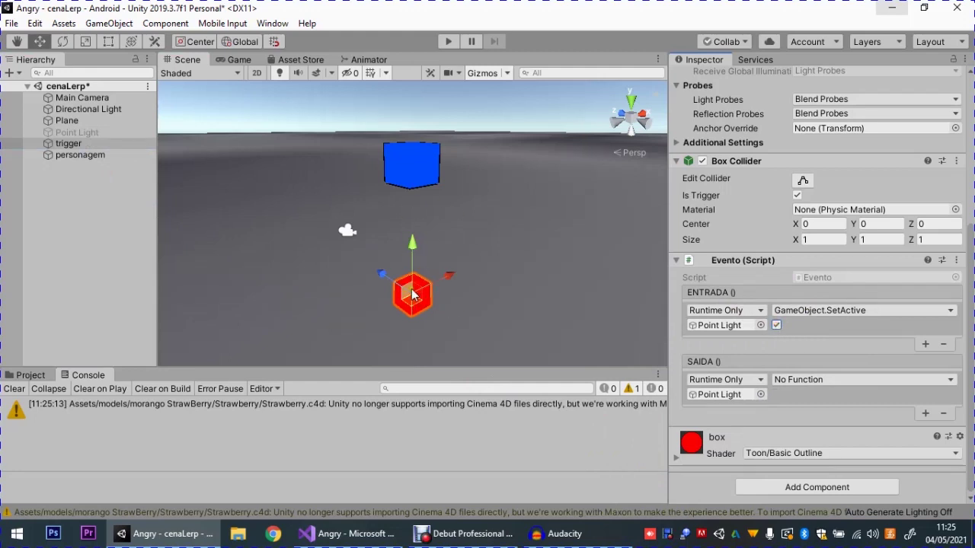
left_click(783, 381)
mouse_move(804, 448)
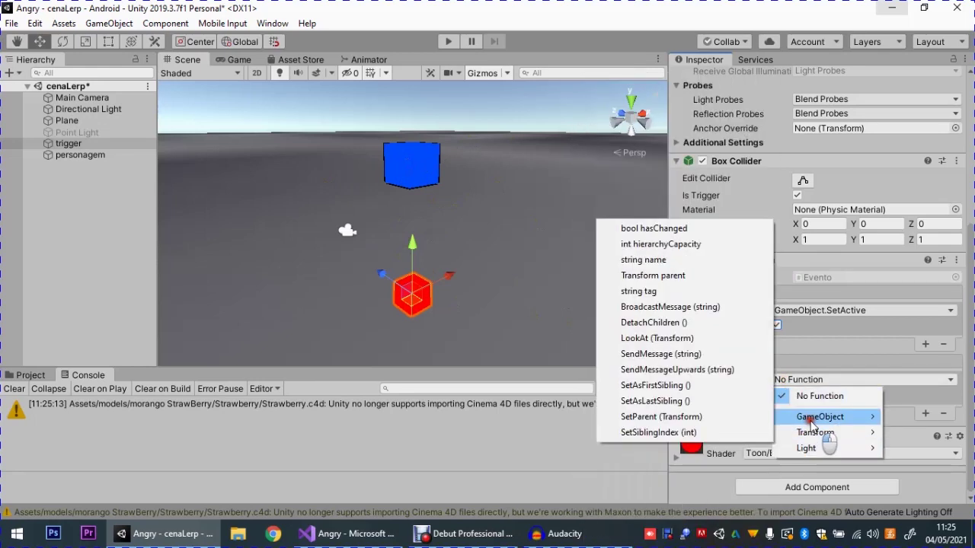
mouse_move(819, 417)
left_click(636, 526)
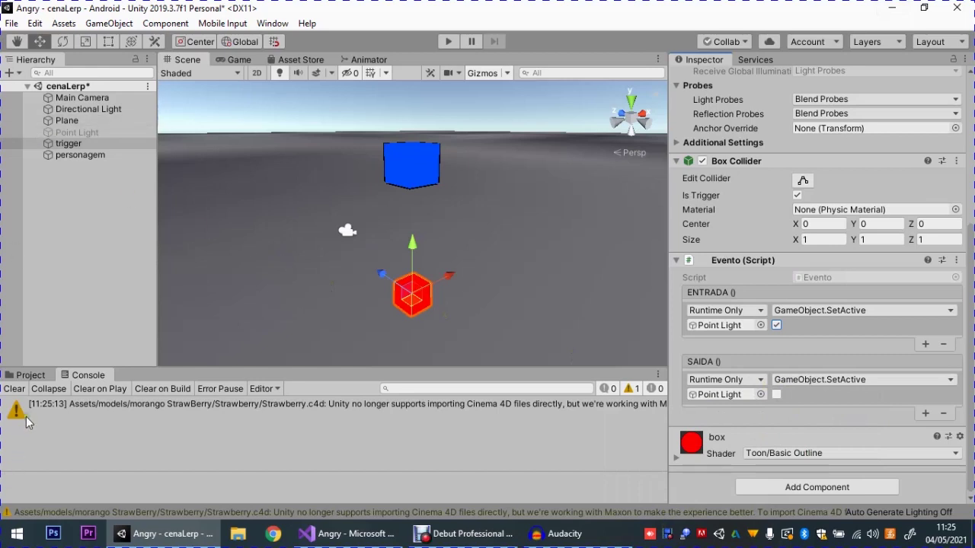
left_click(13, 388)
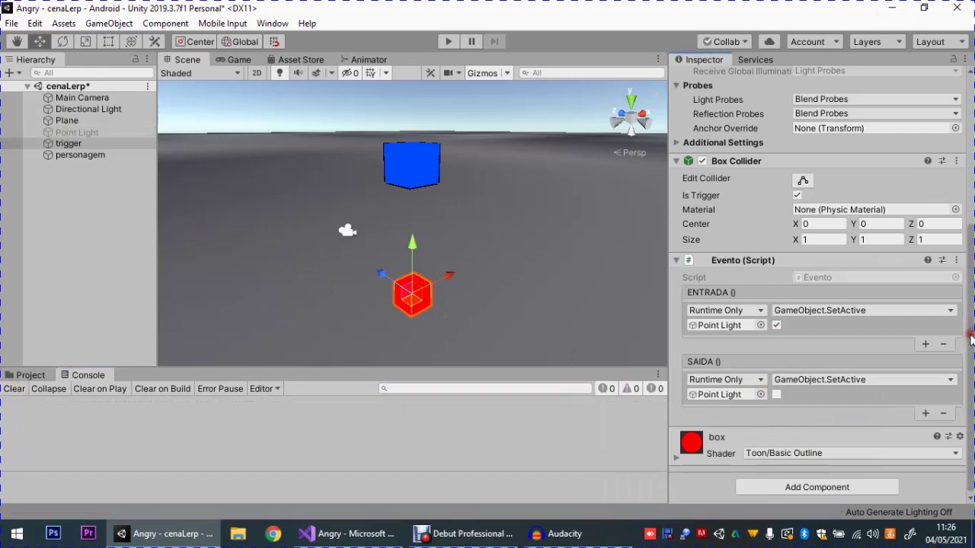
Select the Point Light, enter Play mode and watch it switch on in the Scene view
left_click(79, 135)
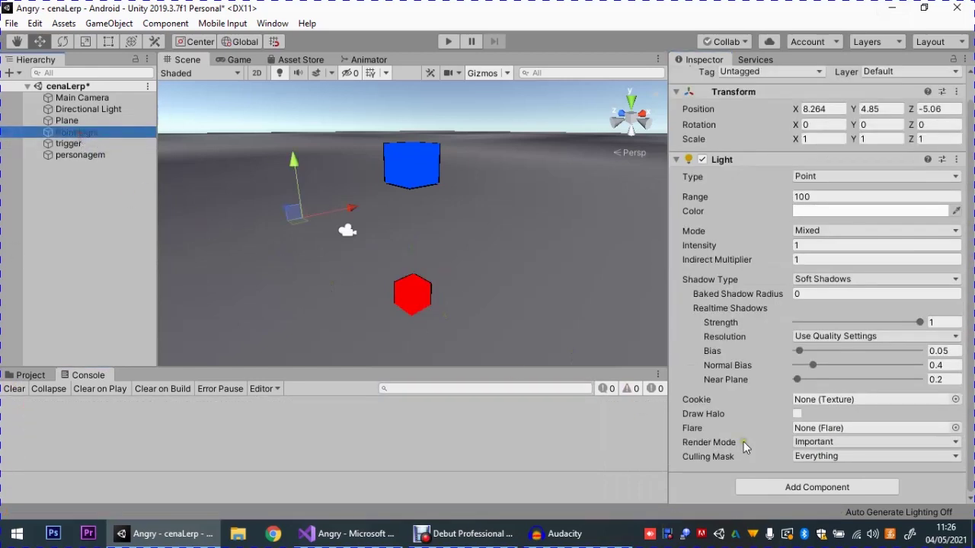
left_click(448, 41)
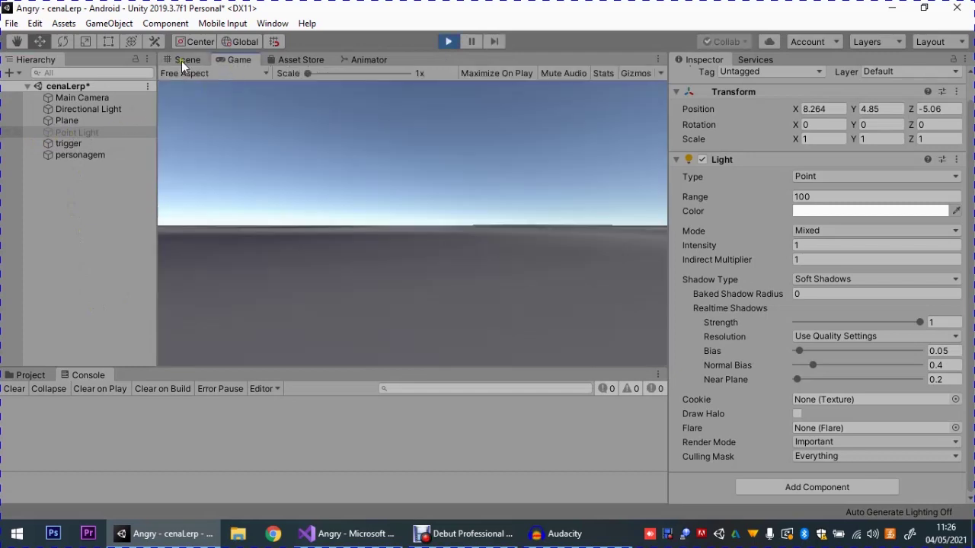
left_click(186, 59)
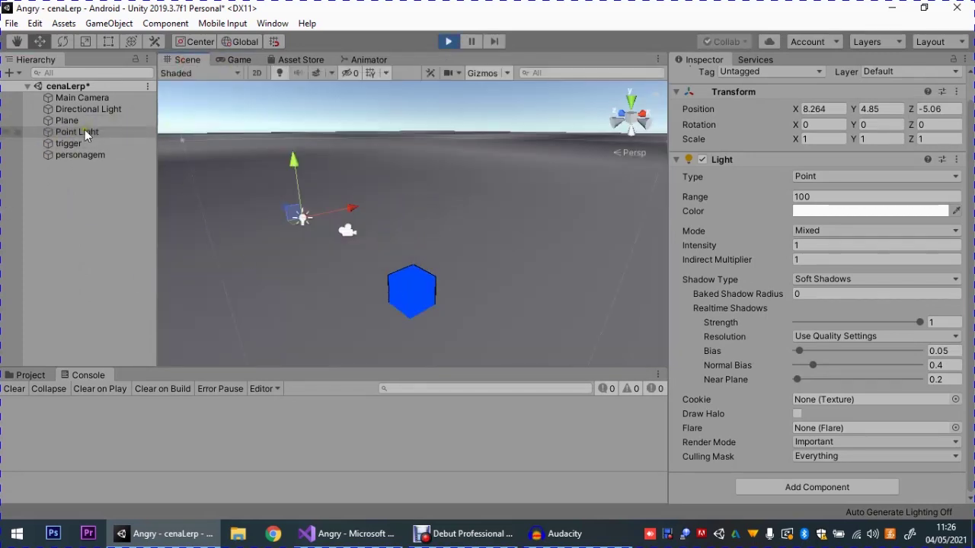
left_click(346, 534)
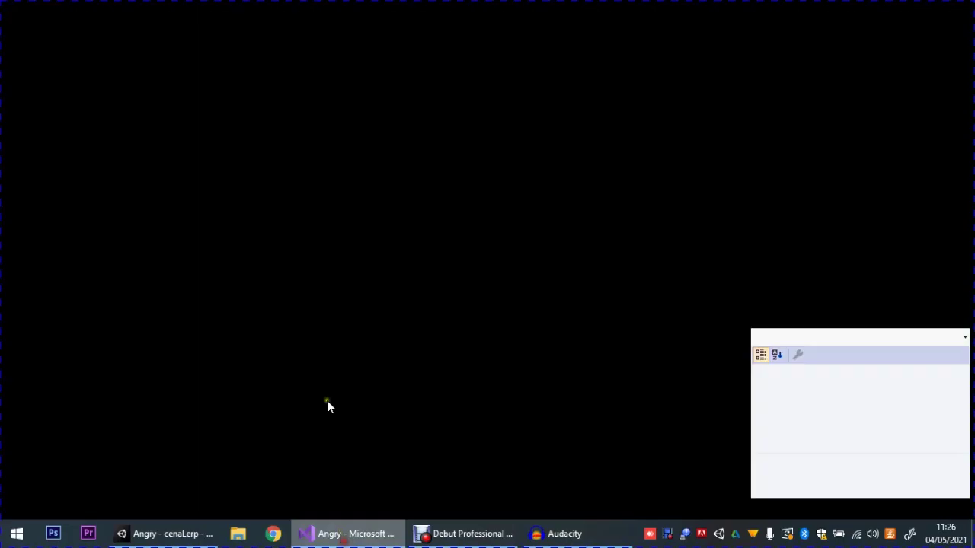
Add Debug.Log("ENTROU"); after the ENTRADA invoke in OnTriggerEnter
left_click(255, 243)
key("Return")
type("Debug")
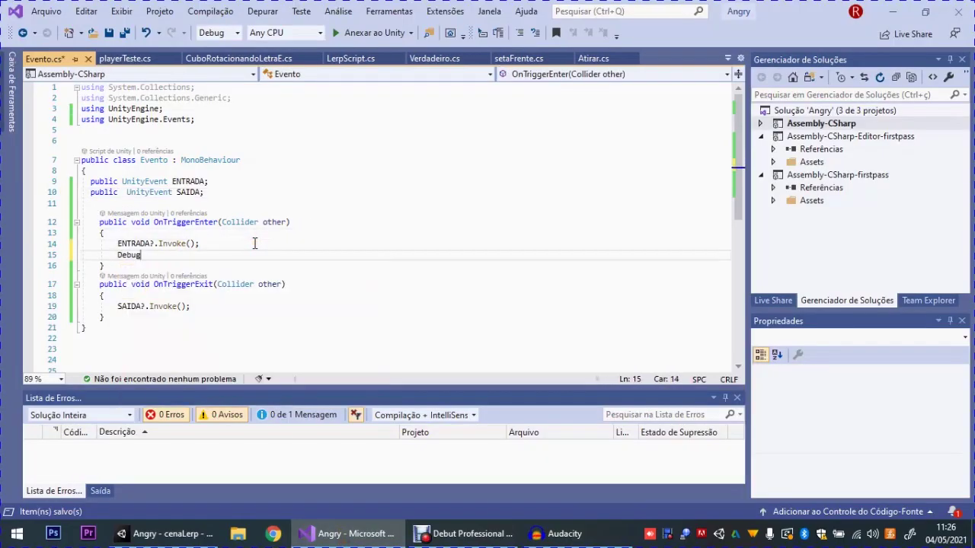
type(".Log")
key("Escape")
type("(\"N")
key("BackSpace")
key("BackSpace")
key("BackSpace")
type("ENTRO")
key("End")
type(";")
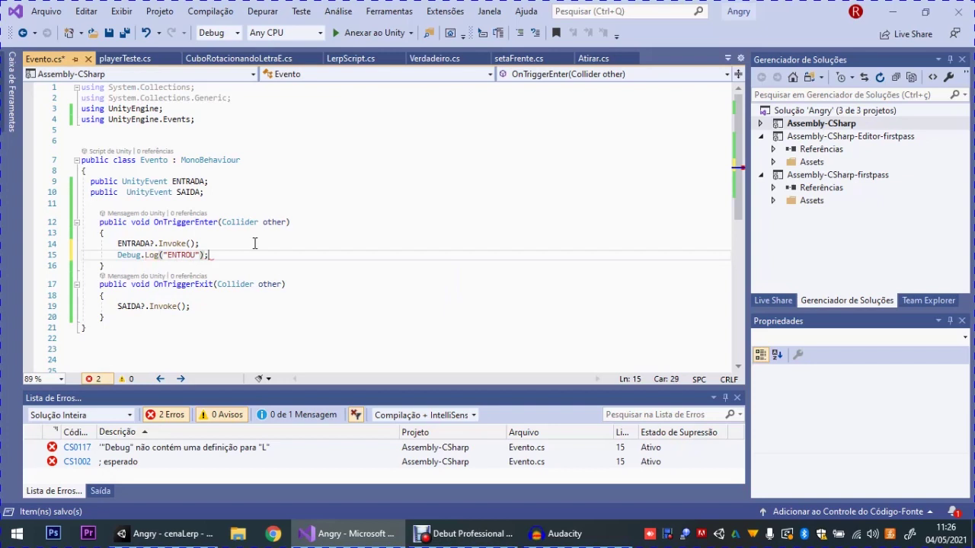
Copy the log line into OnTriggerExit with a SAIDA message, save the script, and return to Unity
key("shift+Home")
key("ctrl+c")
left_click(233, 297)
key("Return")
key("ctrl+v")
left_click(196, 312)
key("BackSpace")
key("BackSpace")
key("BackSpace")
key("ctrl+s")
left_click(893, 9)
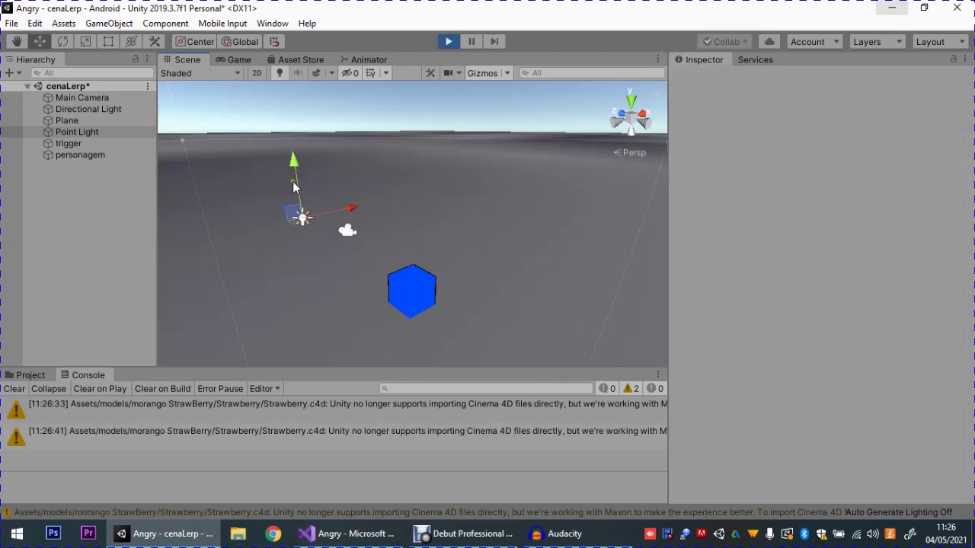
Raise the Point Light to Y 6.5, then drag personagem out of the trigger and back to log SAIU/ENTROU
left_click_drag(295, 176, 292, 143)
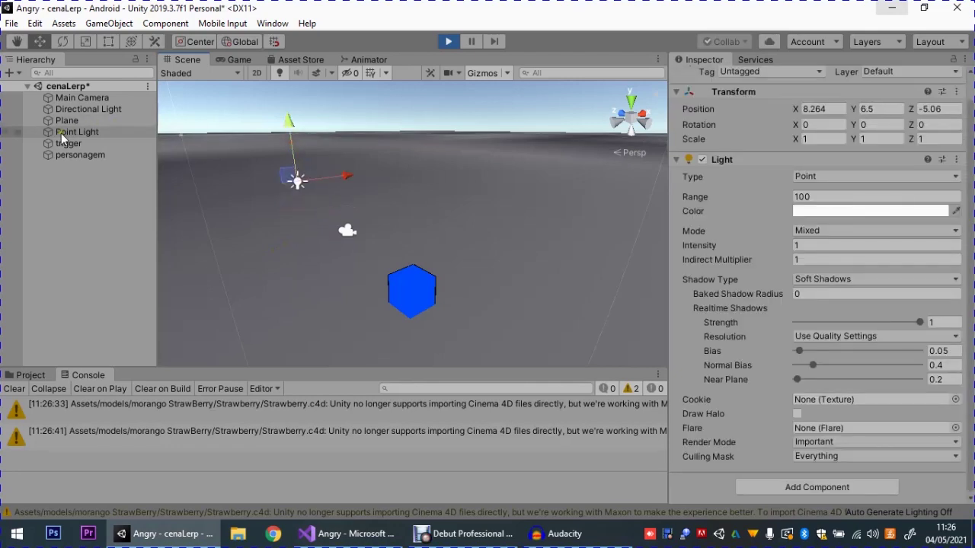
left_click(68, 154)
left_click_drag(411, 267, 415, 160)
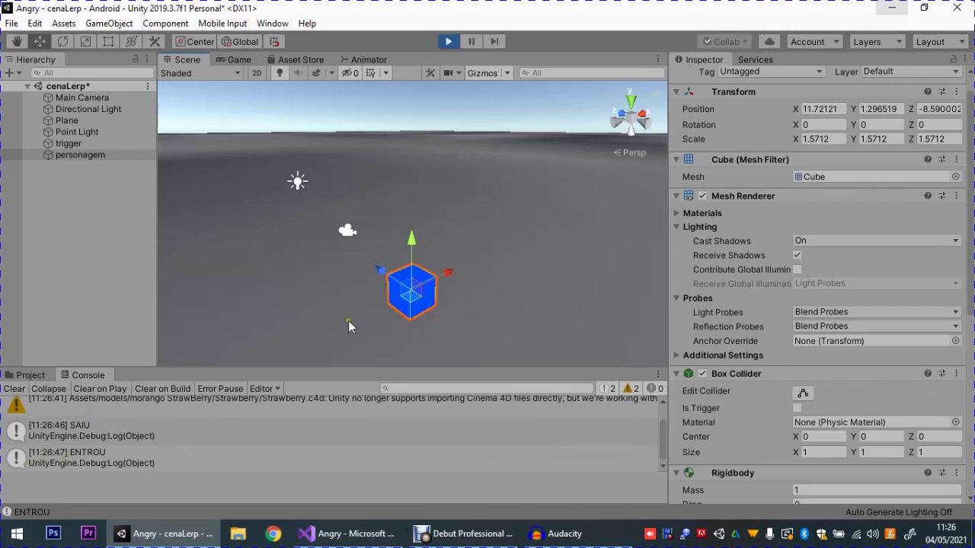
left_click(398, 148)
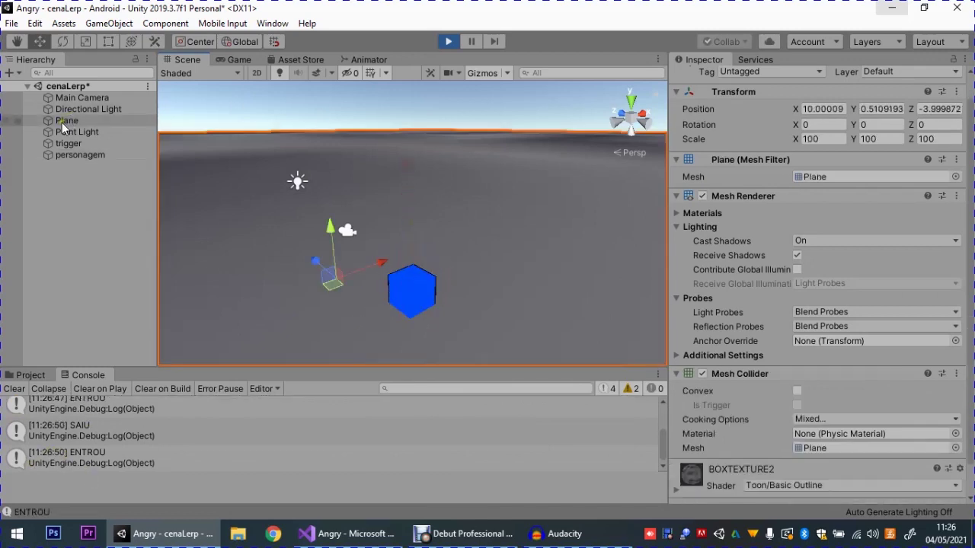
left_click(409, 279)
left_click_drag(409, 278, 415, 148)
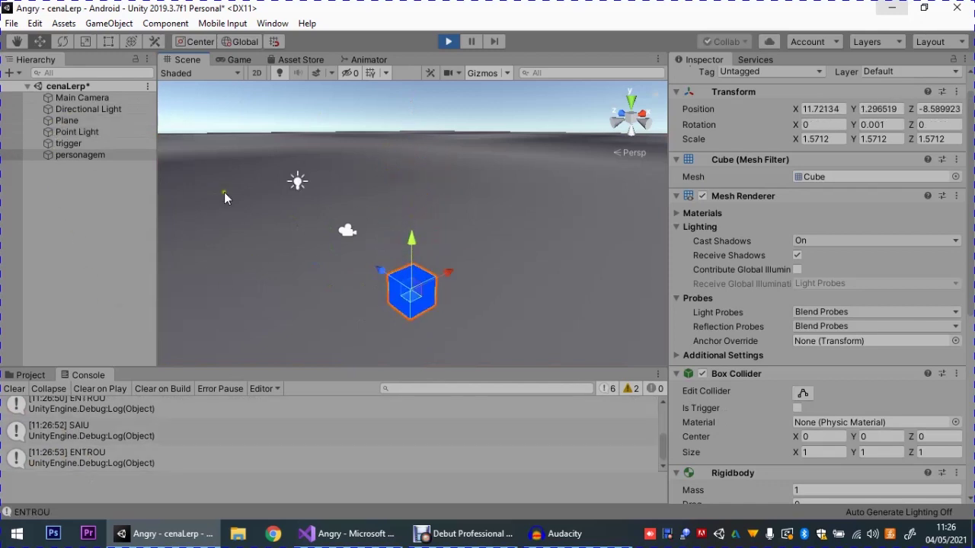
left_click(297, 183)
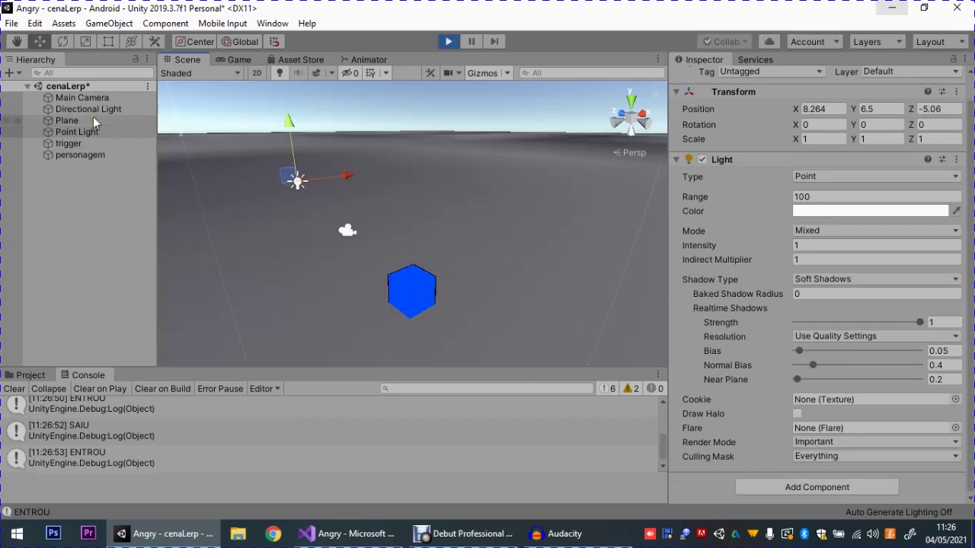
left_click(10, 73)
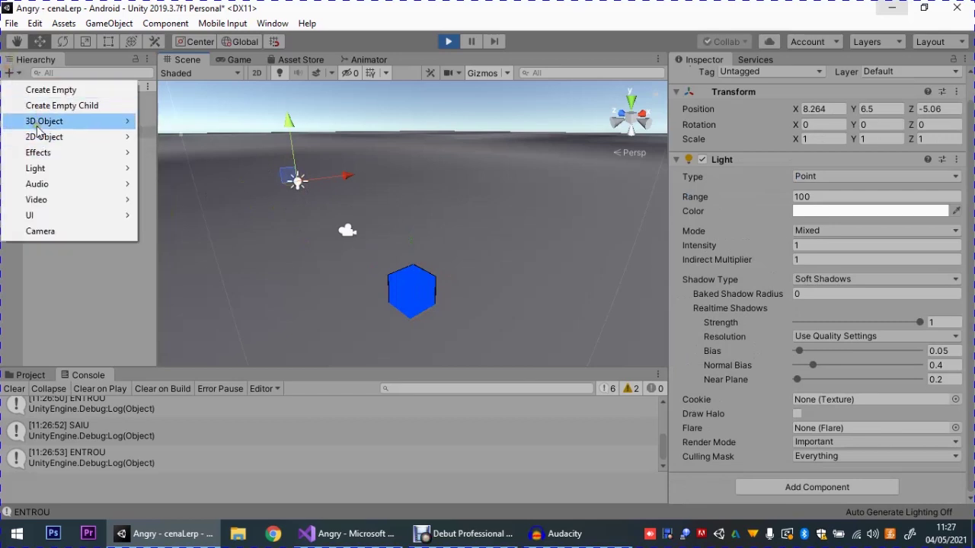
Add a cube and scale it into a large wall (about 50.5 × 7.8 × 2.8) behind the light
mouse_move(37, 124)
left_click(169, 122)
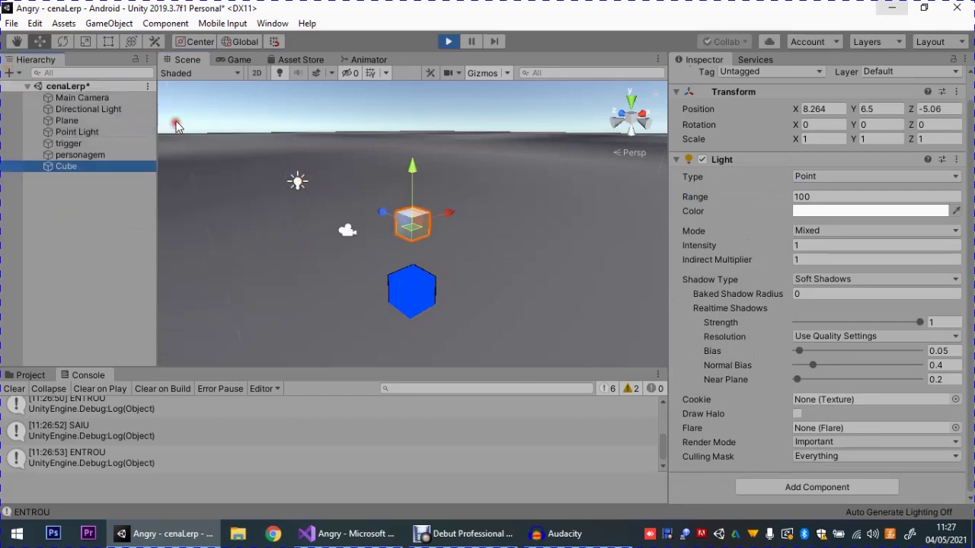
left_click_drag(448, 213, 320, 105)
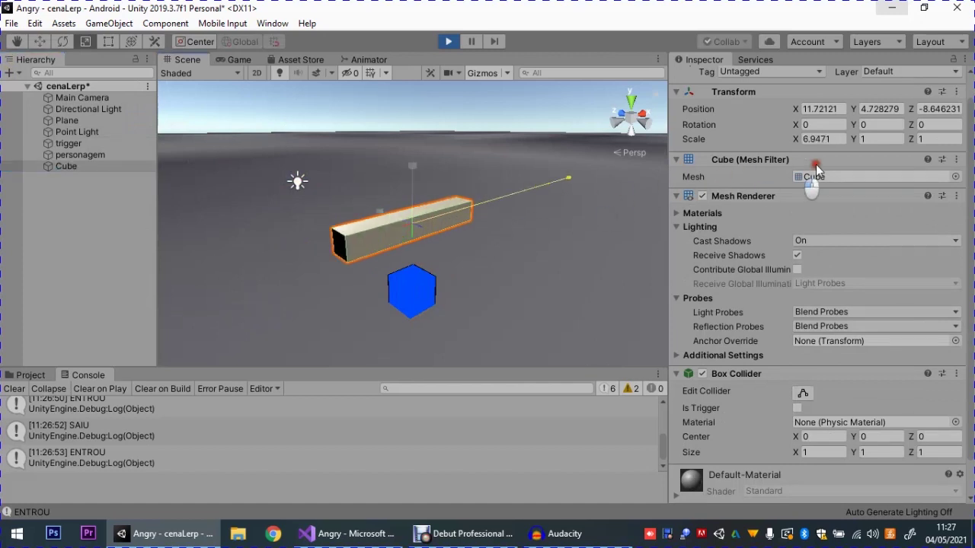
left_click_drag(403, 180, 432, 85)
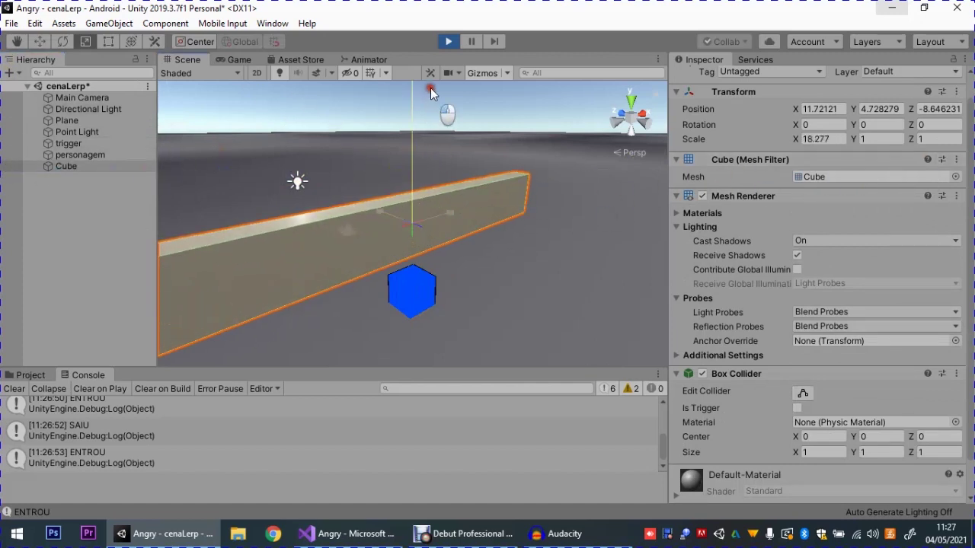
key("w")
left_click_drag(333, 209, 290, 169)
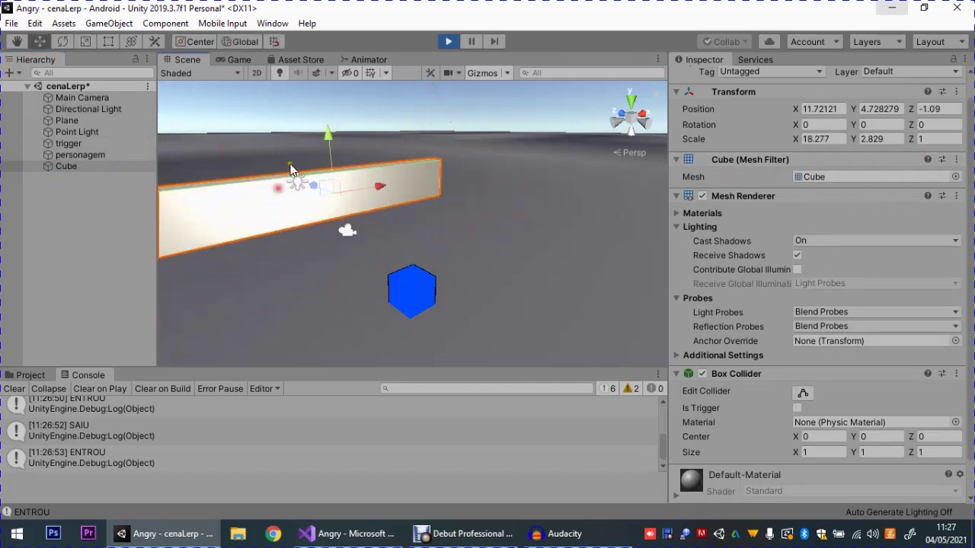
left_click_drag(324, 139, 326, 134)
key("r")
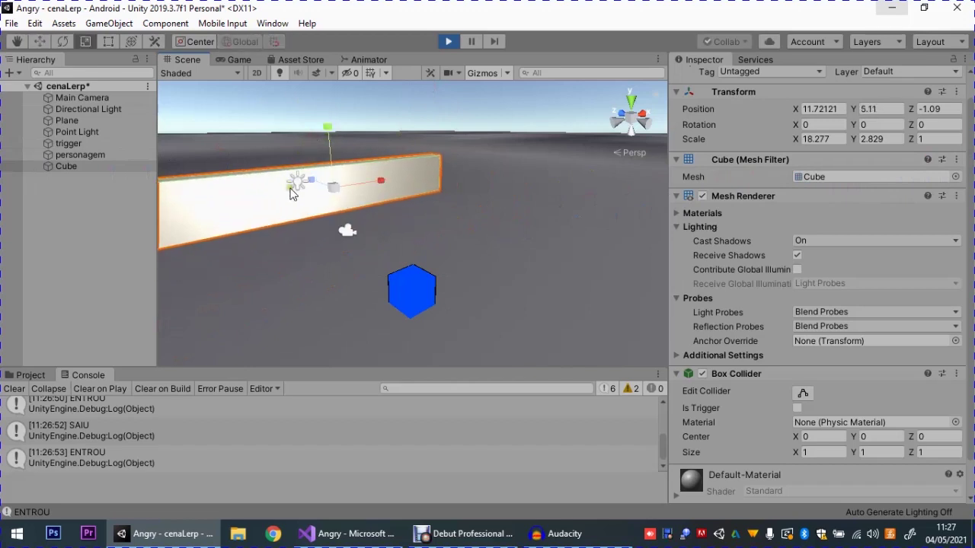
left_click_drag(332, 191, 419, 106)
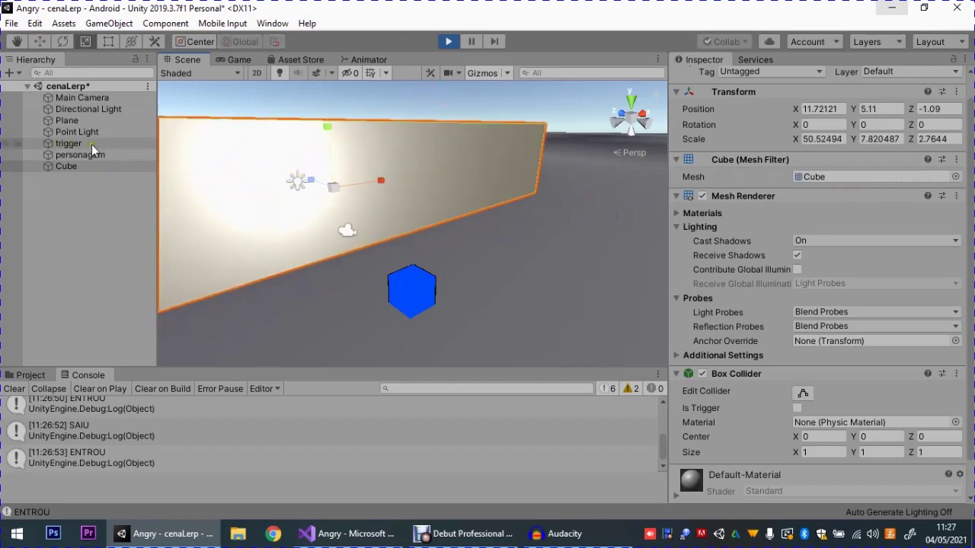
Reselect personagem with the Move tool to retest the trigger entry and exit
left_click(415, 291)
key("w")
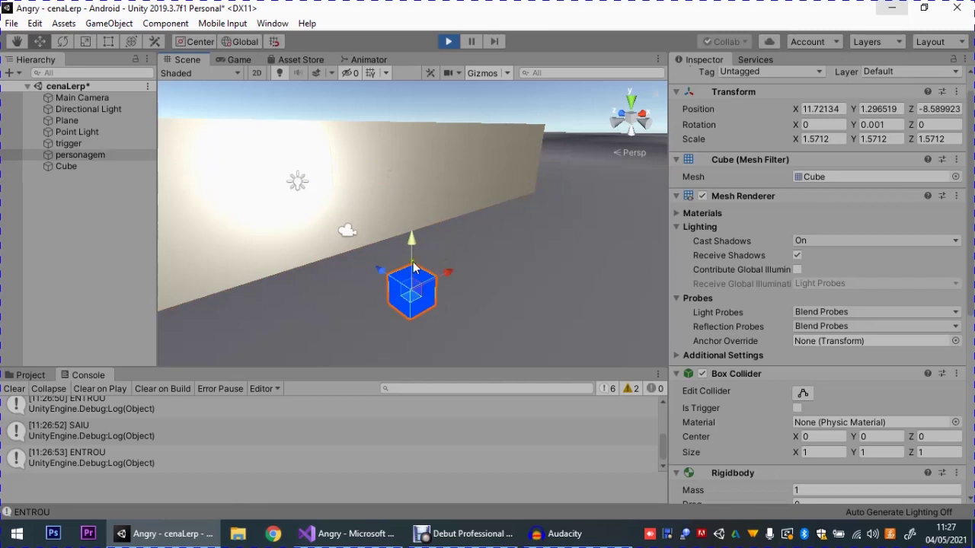
left_click(399, 256)
left_click(413, 261)
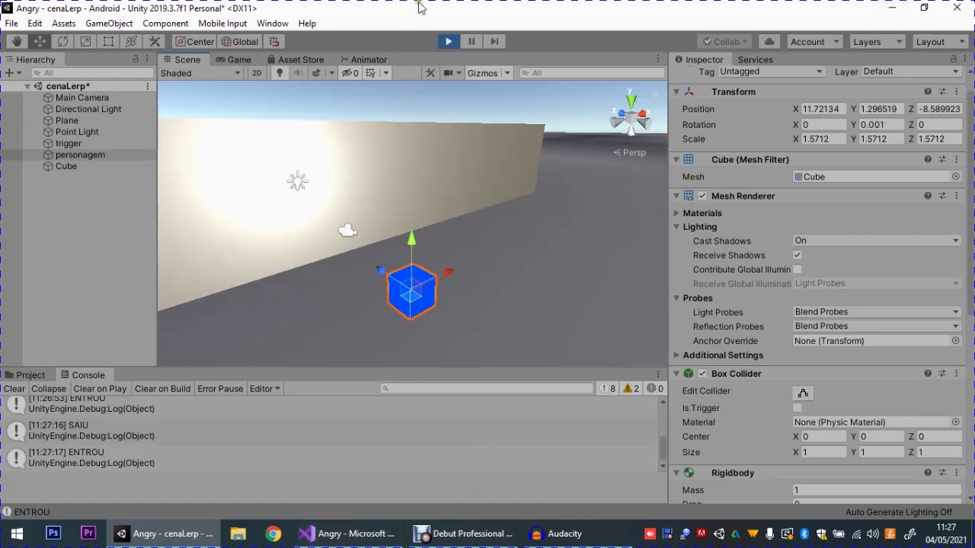
Stop Play mode to restore the cenaLerp edit scene, then bring the screen recorder forward
left_click(447, 42)
key("ctrl+p")
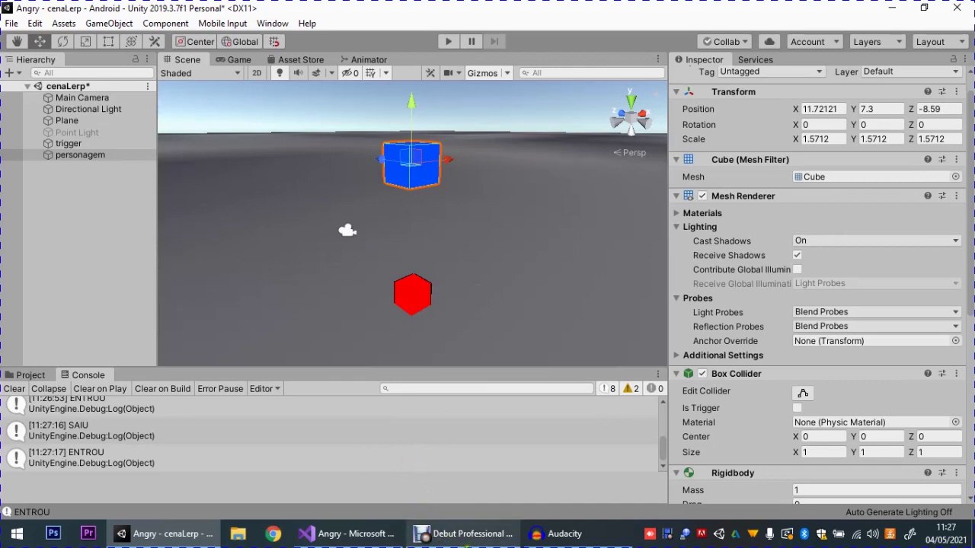
left_click(453, 537)
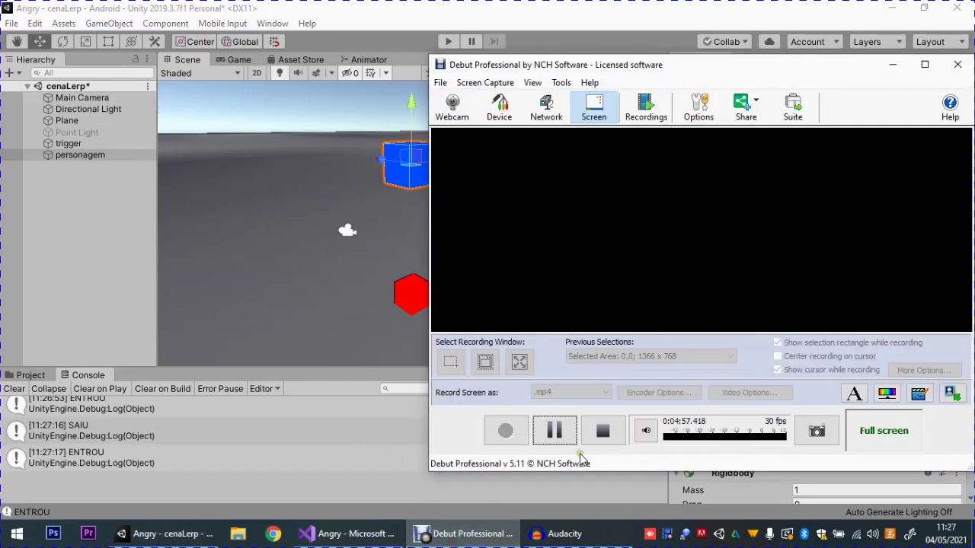